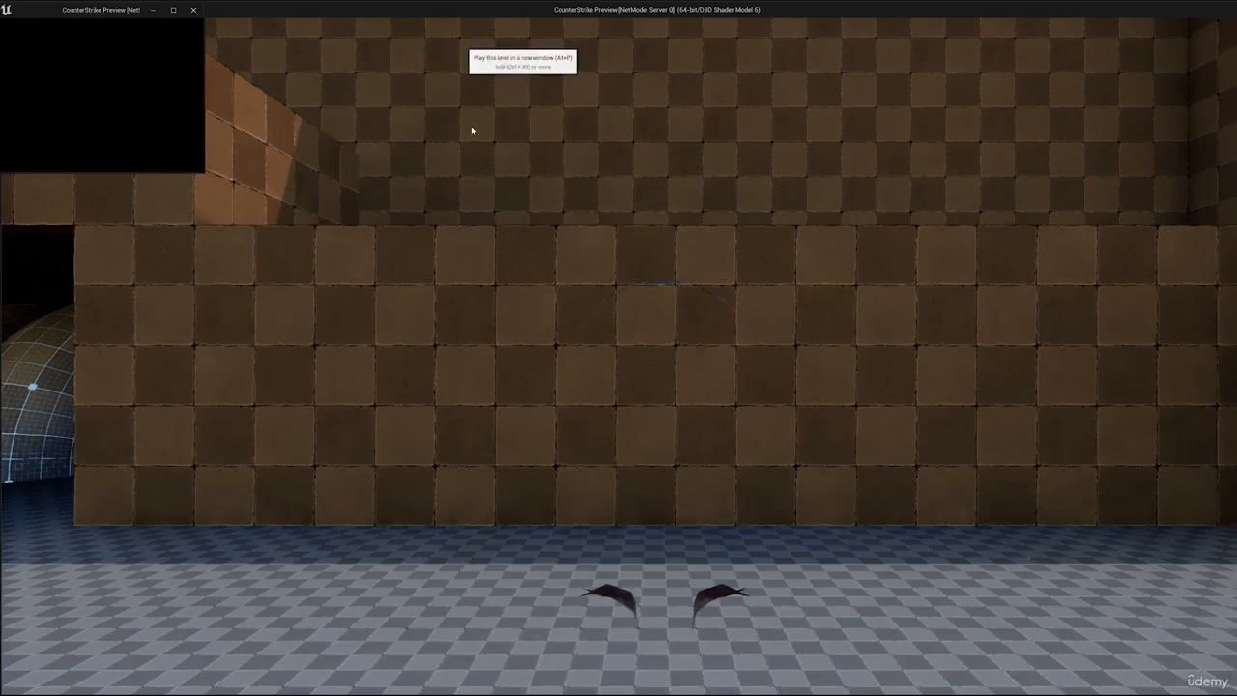
Step: Playtest the level to examine the first-person camera while walking along the walls and looking down at the body
key(w)
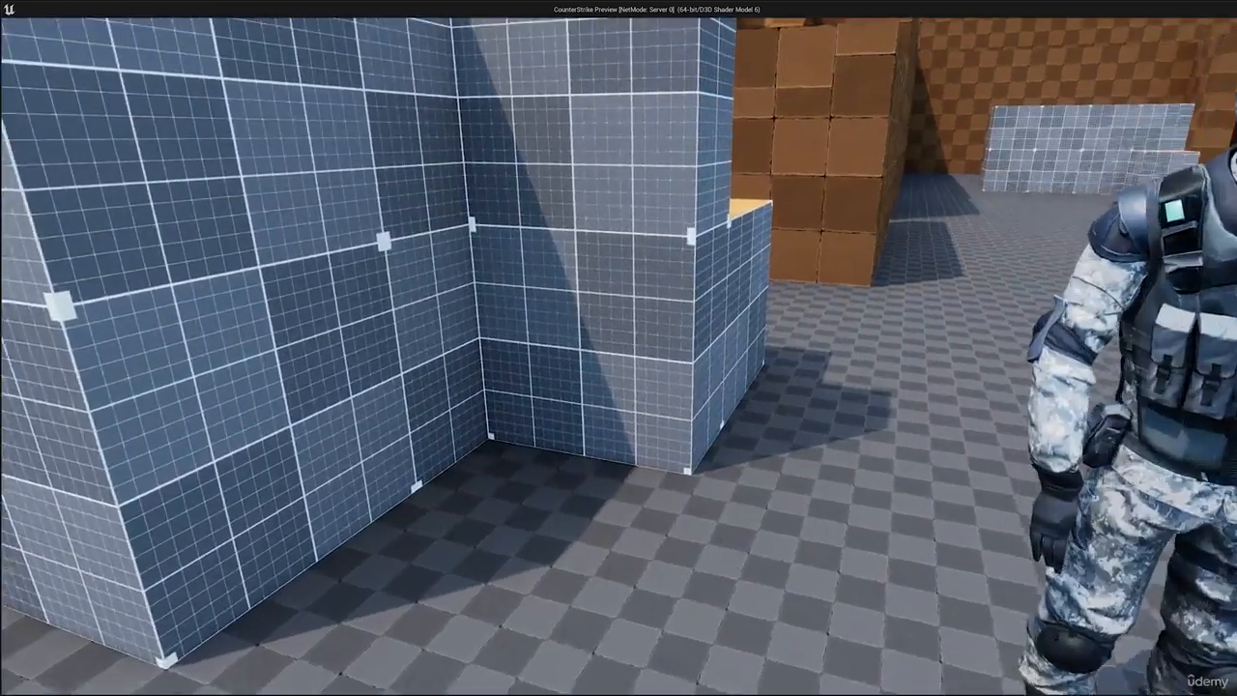
key(w)
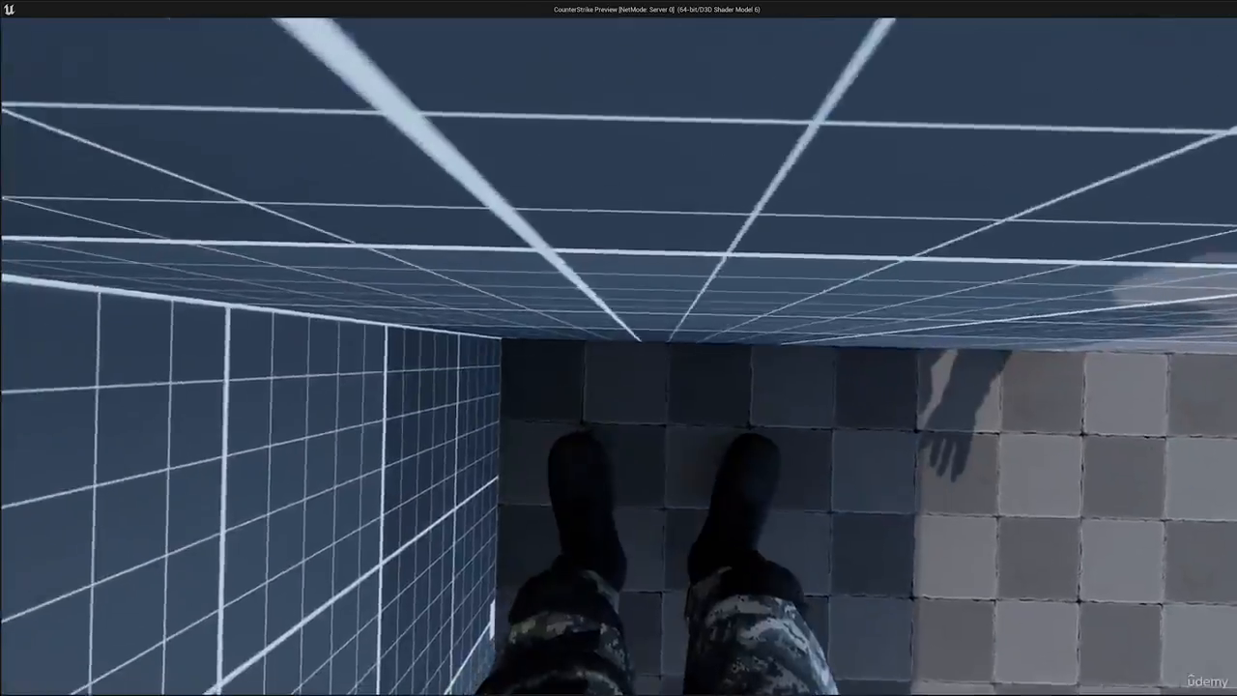
key(d)
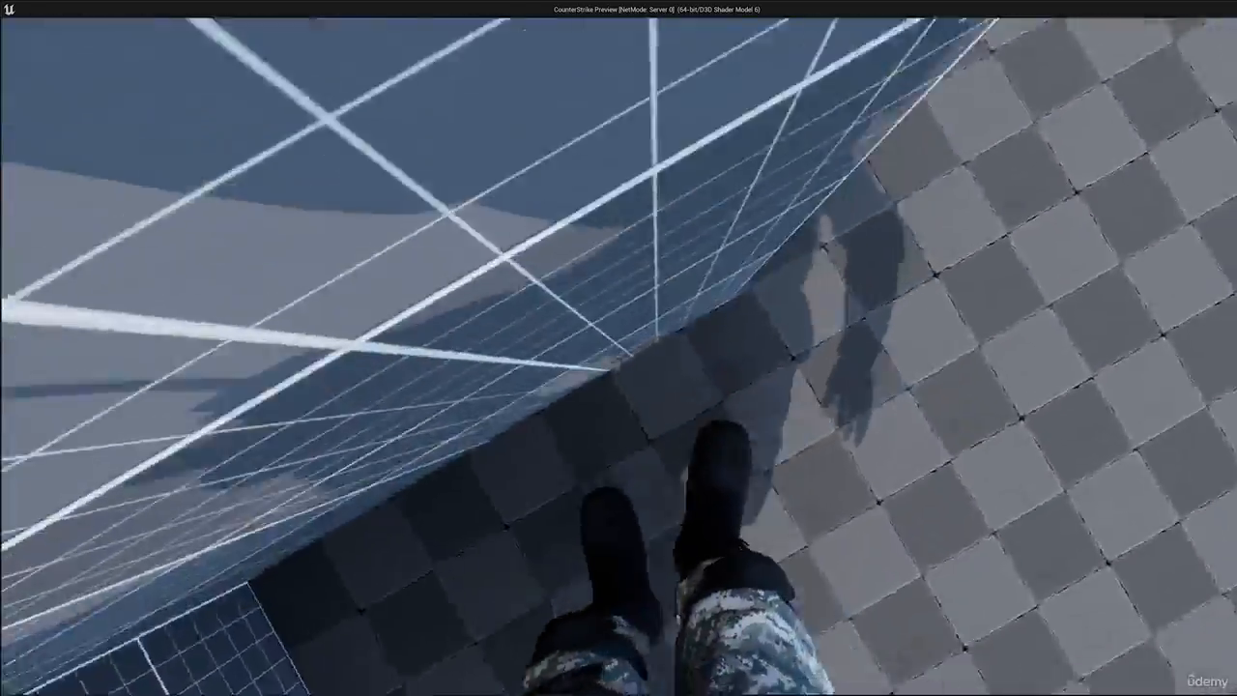
key(a)
key(d)
key(w)
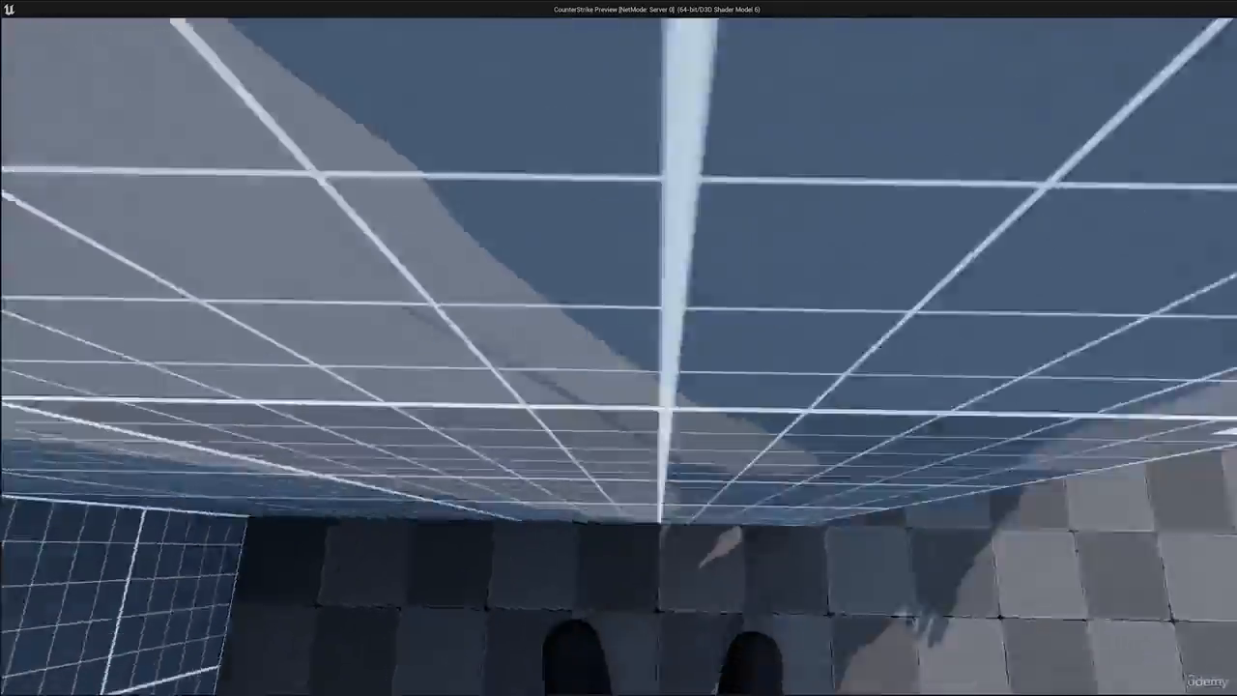
key(w)
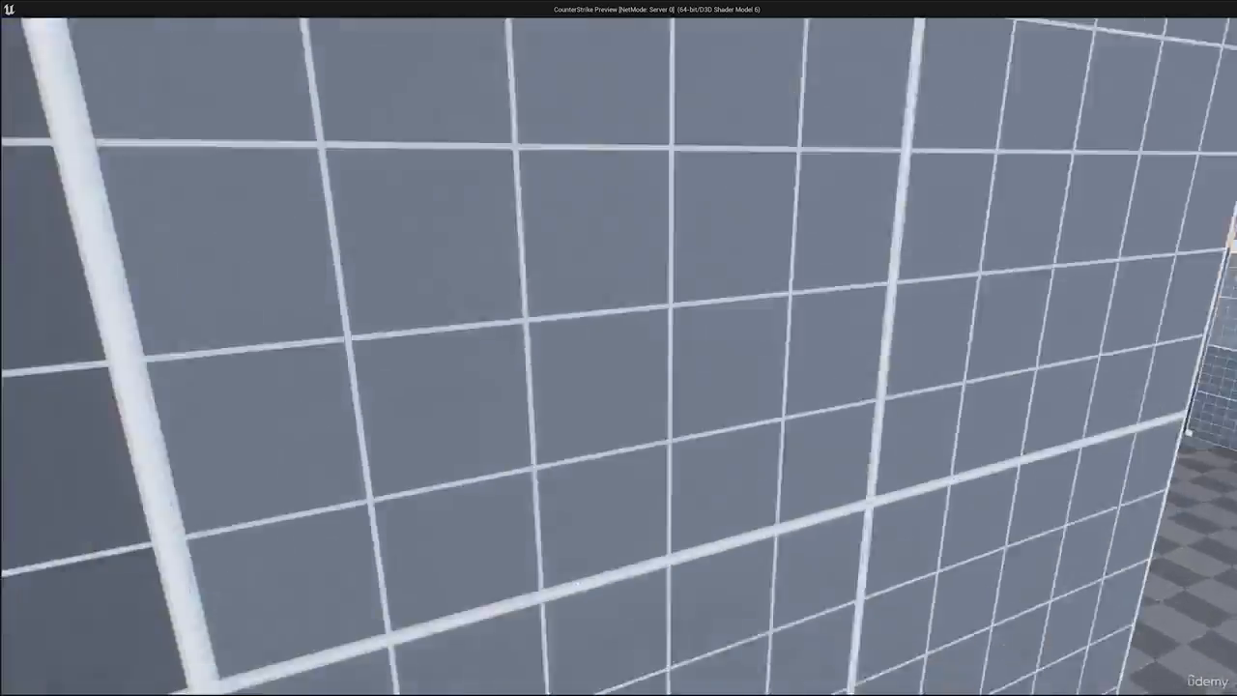
key(w)
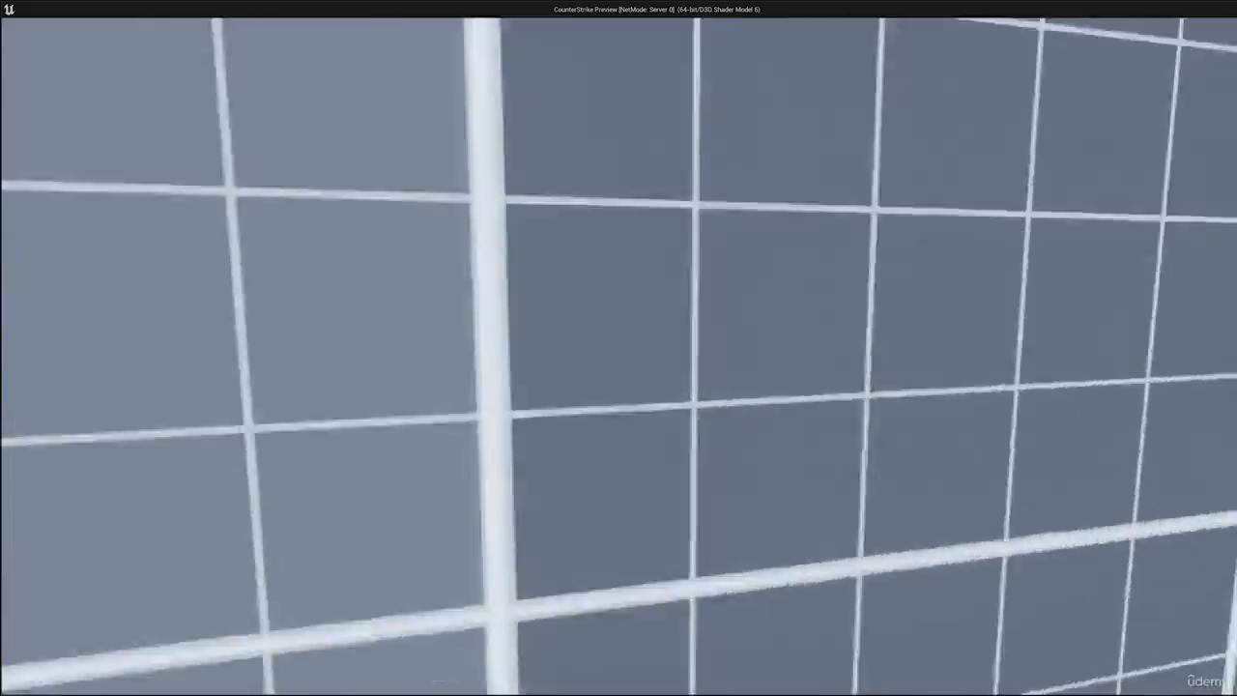
key(w)
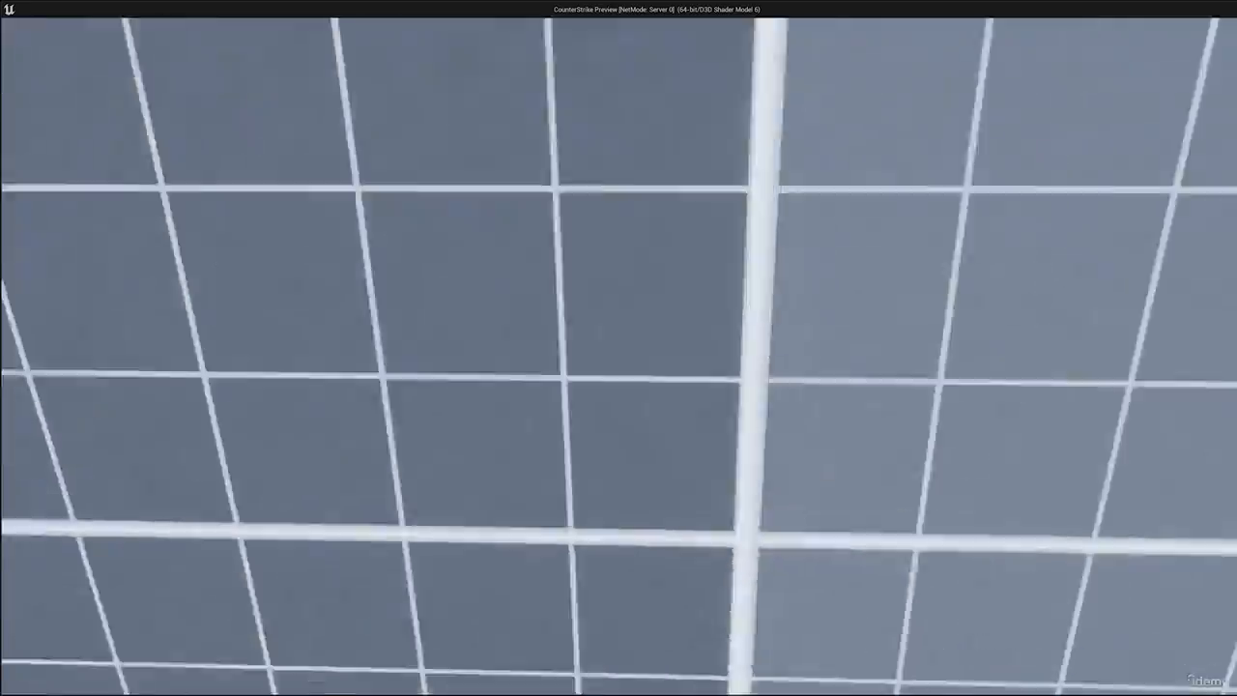
key(s)
key(Escape)
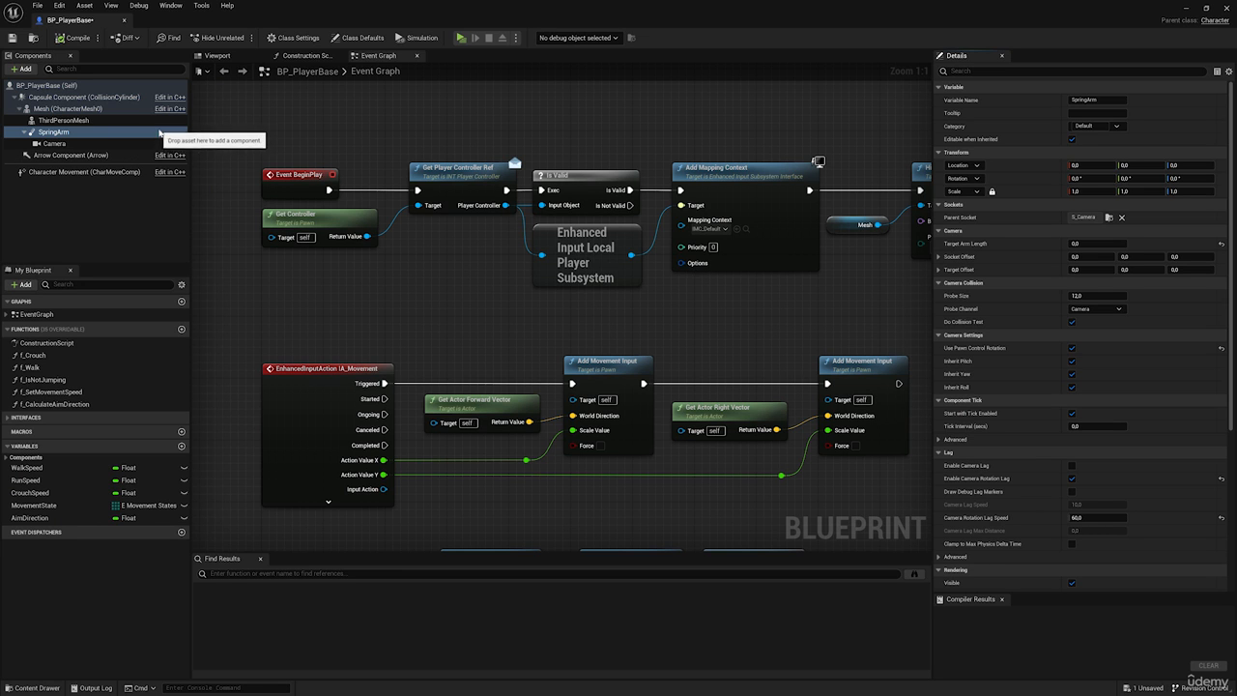
Step: Open the MW_Style1_Male_Skeleton asset and locate the S_Camera socket under the head bone
double_click(329, 5)
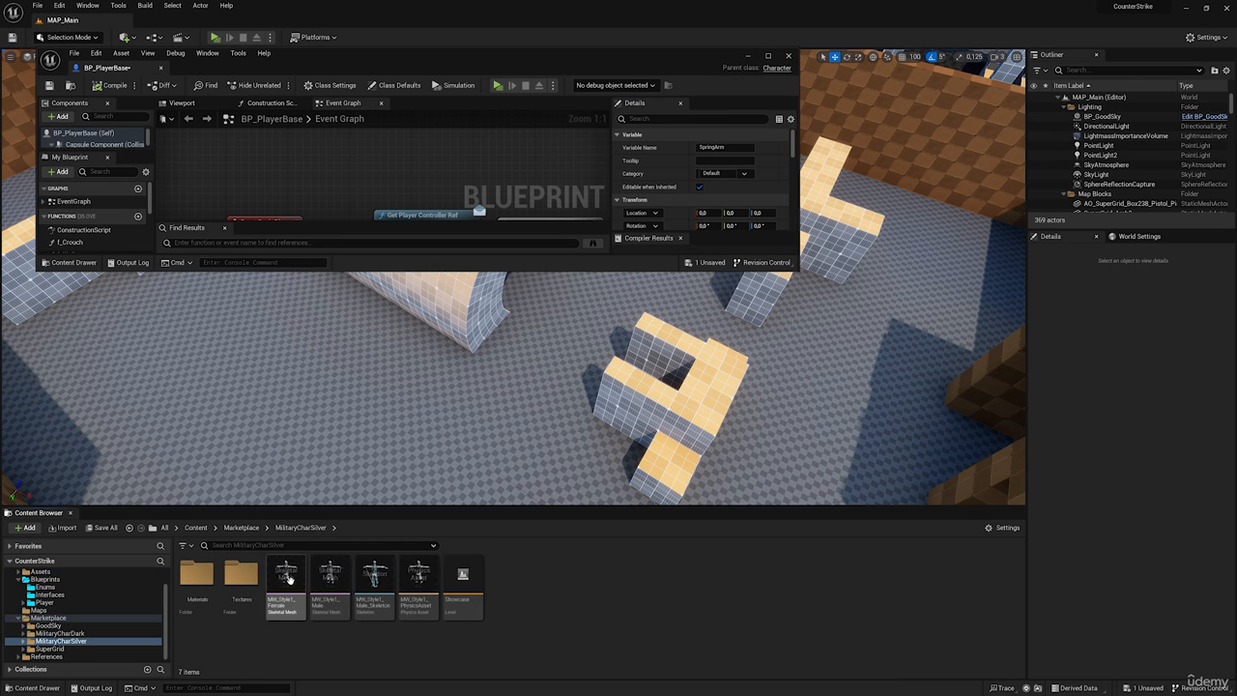
double_click(384, 570)
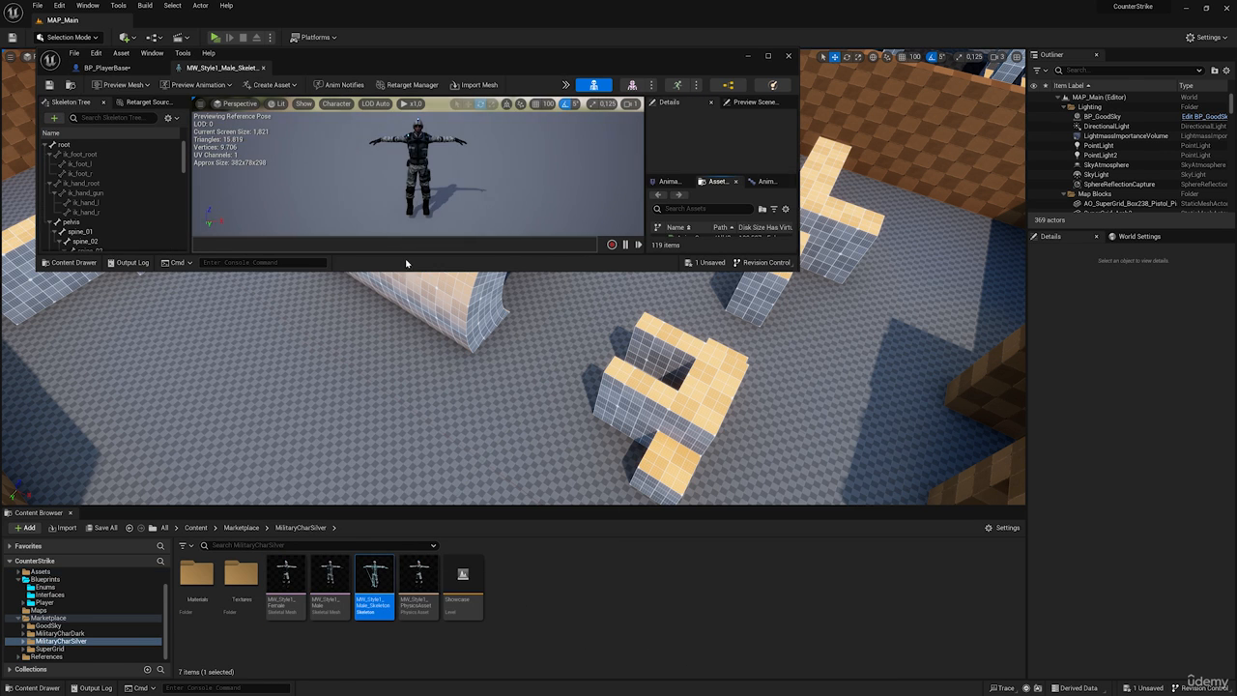
double_click(453, 54)
scroll(94, 614, down, 2)
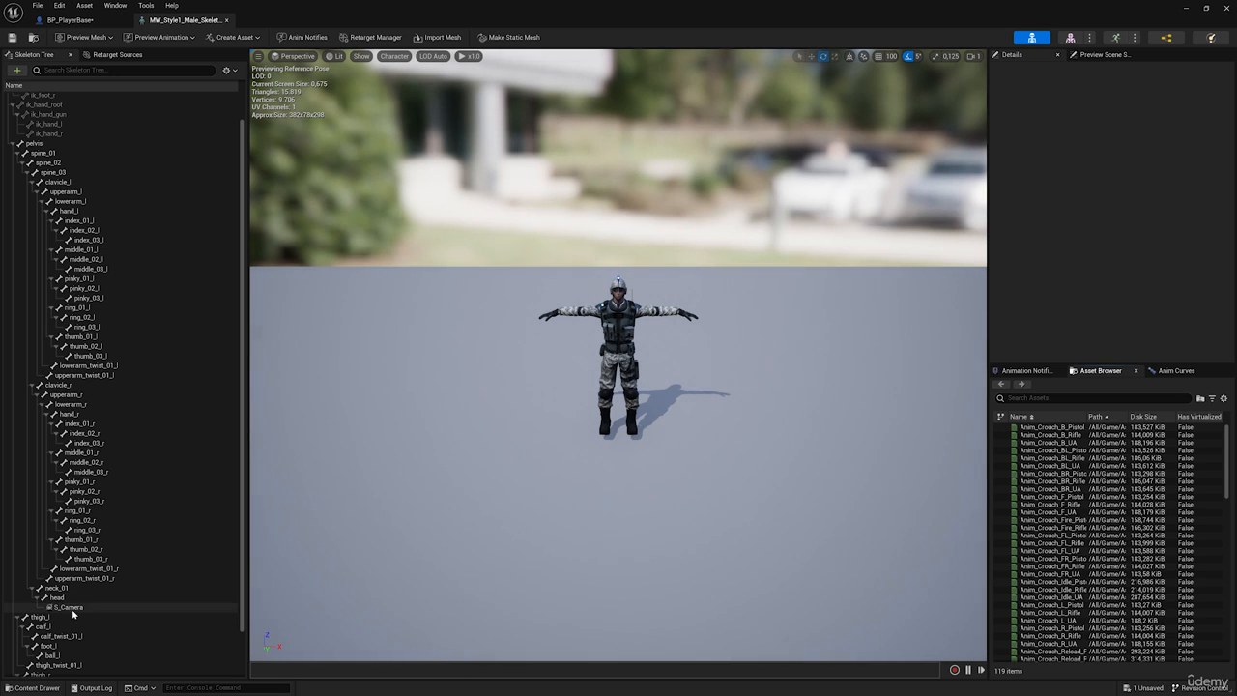
Step: Select the S_Camera socket, inspect it from the side of the head and set its relative Y location to 5
key(a)
right_drag(646, 339, 880, 321)
key(w)
key(f)
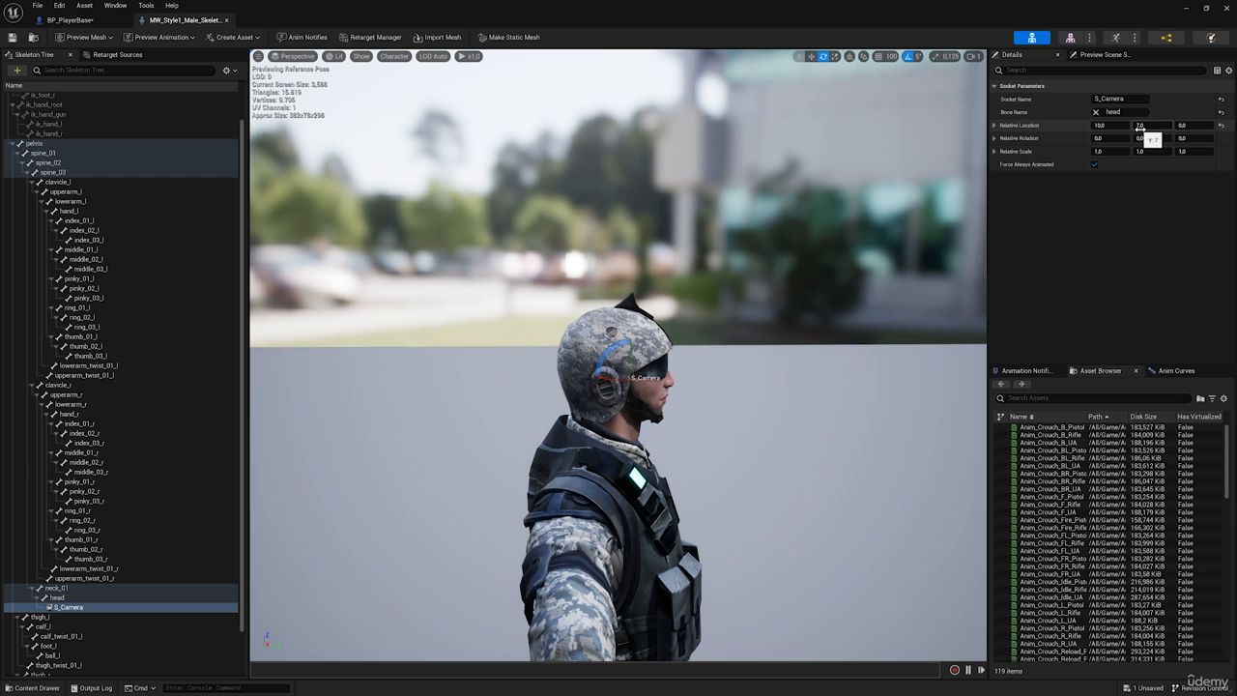
right_drag(909, 261, 851, 271)
key(s)
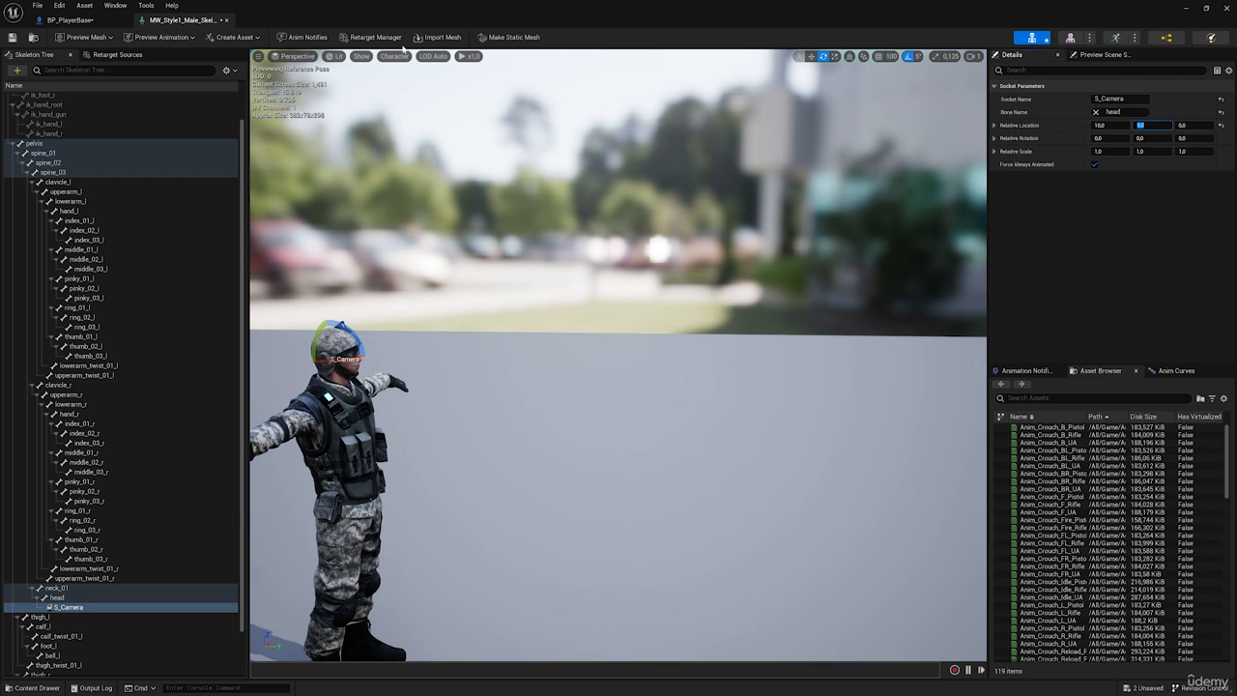
Step: Playtest the level to check the adjusted camera position while looking down, standing and walking
drag(294, 19, 332, 55)
click(219, 38)
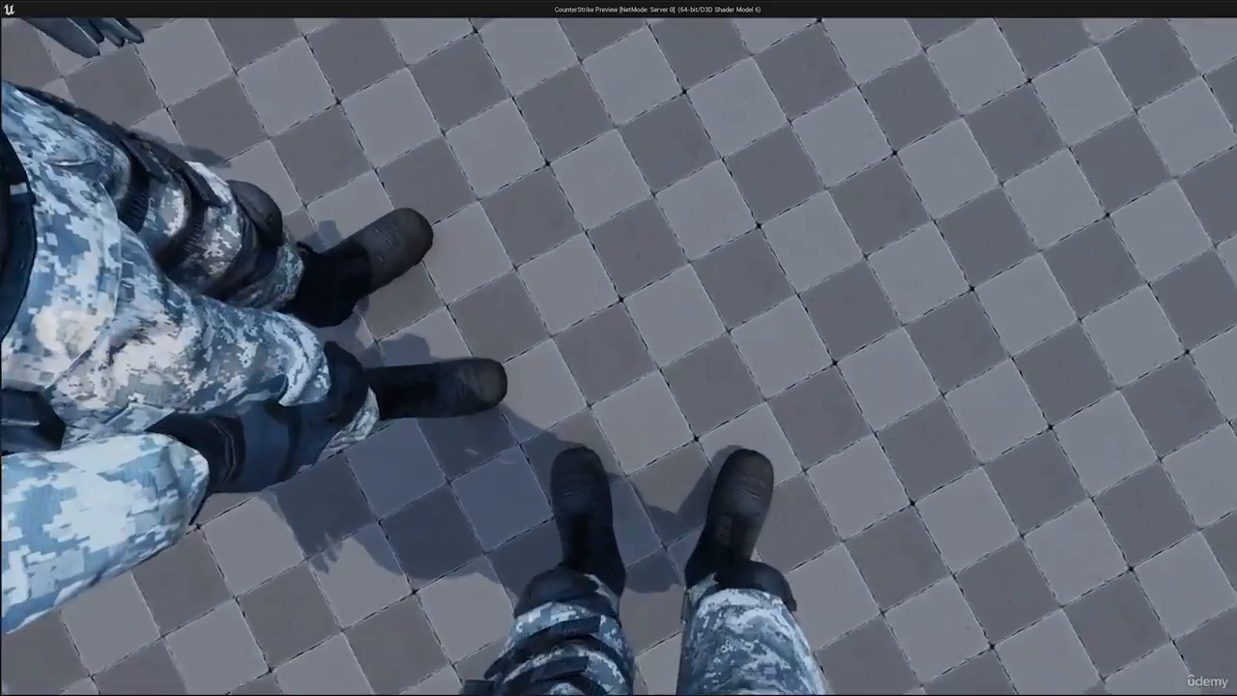
key(d)
key(w)
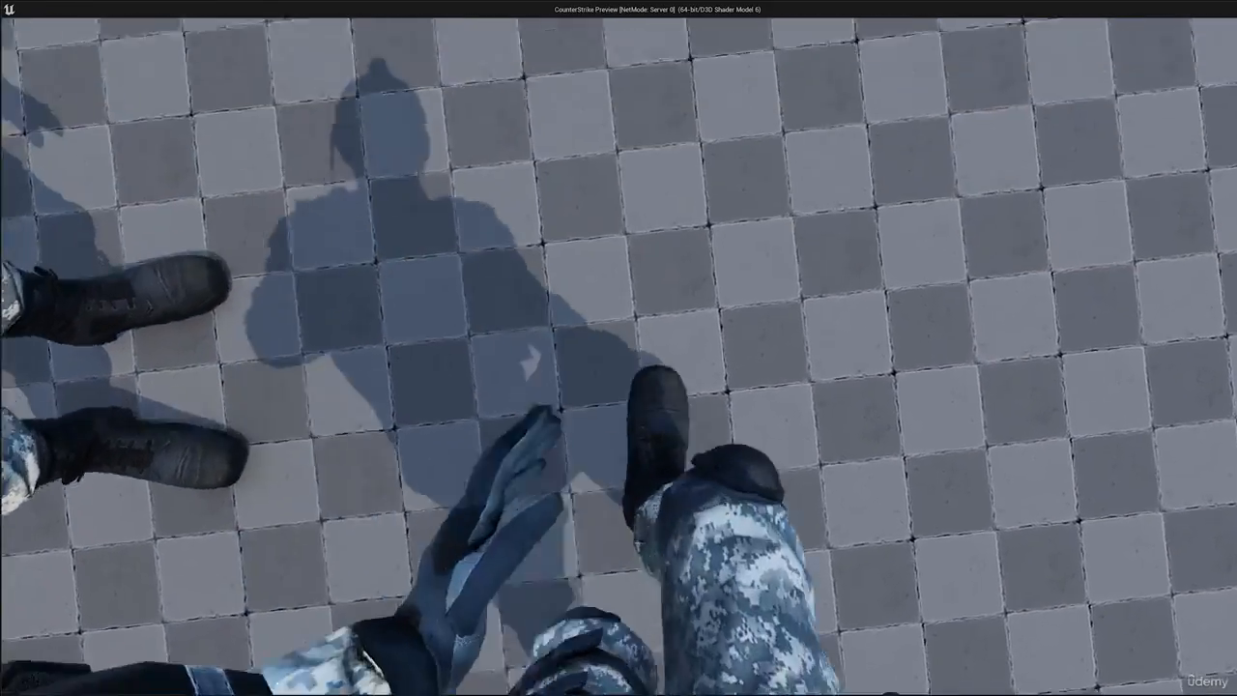
key(w)
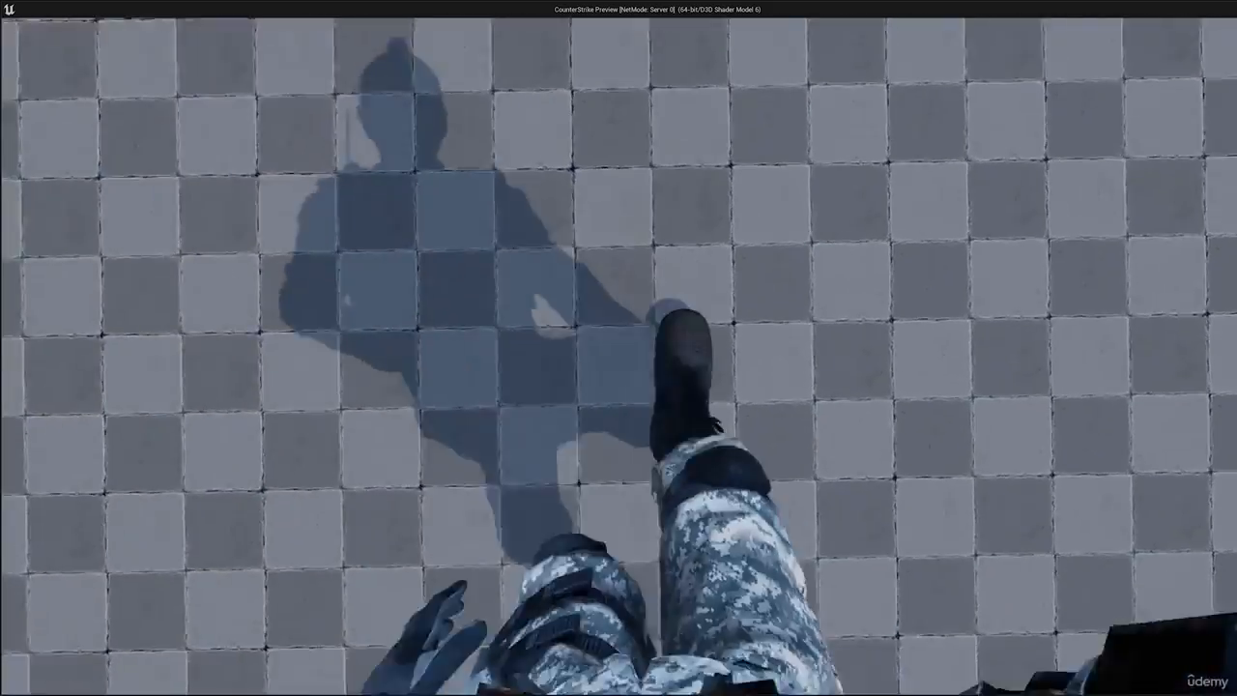
key(w)
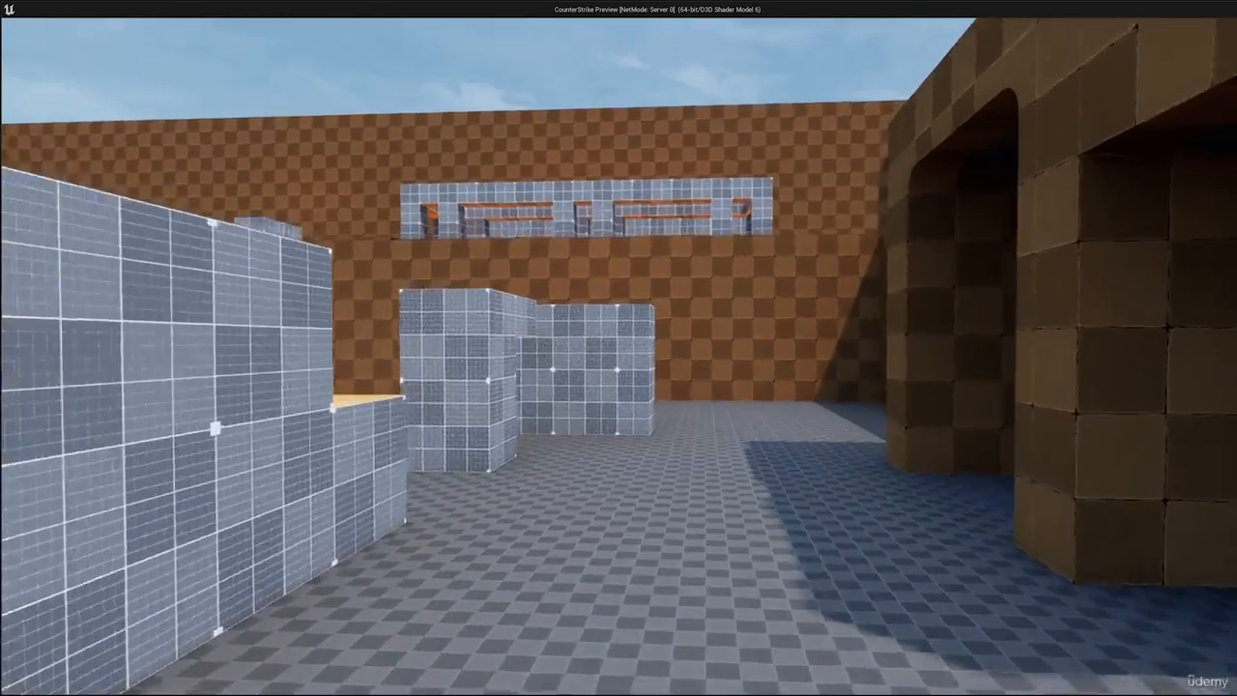
key(Escape)
Step: Adjust the S_Camera socket's relative Y location again and playtest the downward view while running
drag(657, 101, 665, 1)
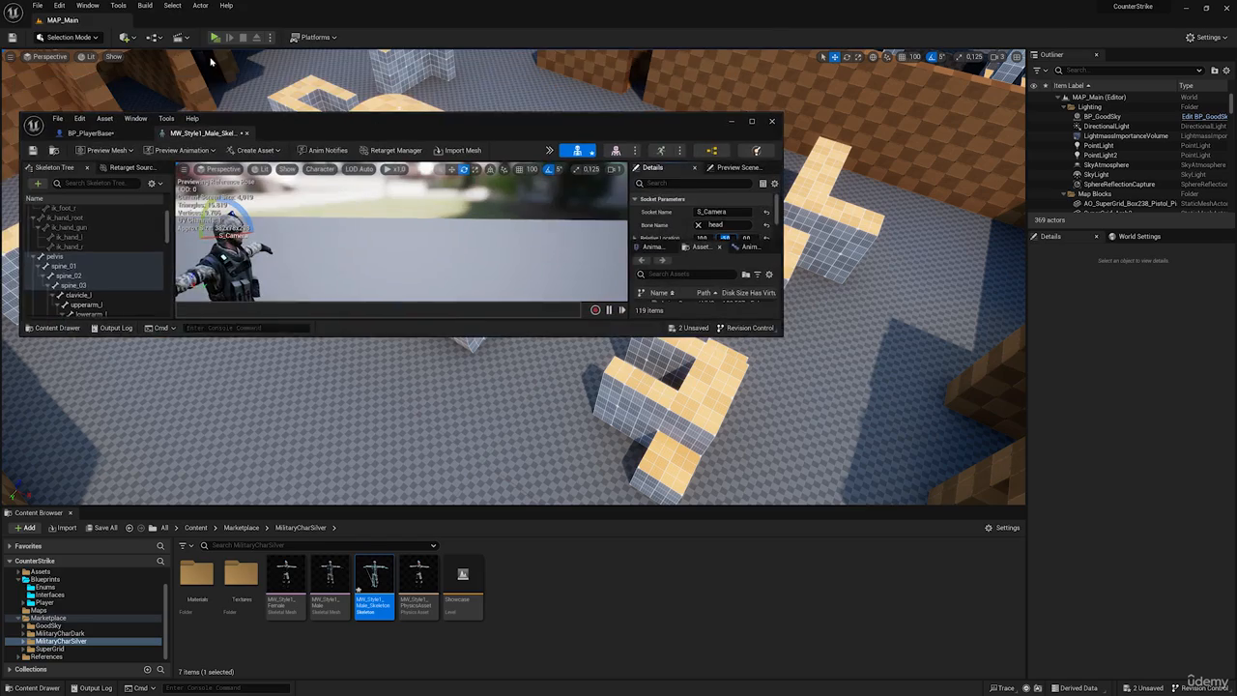
click(216, 38)
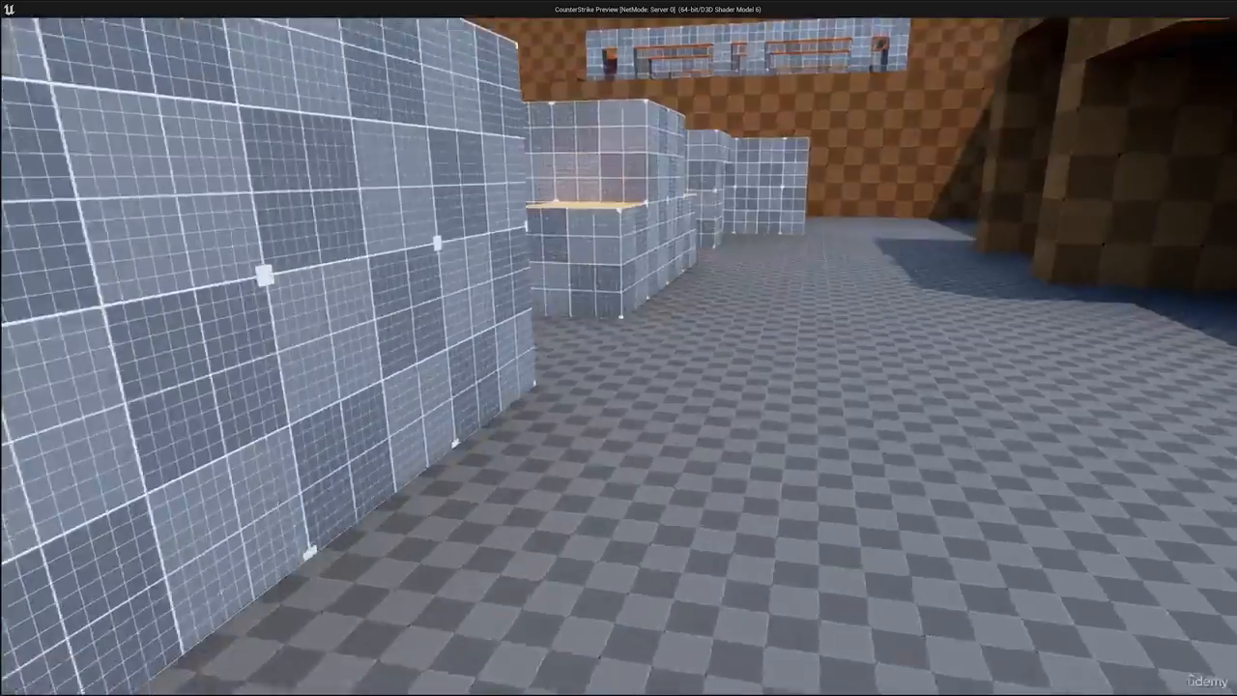
key(w)
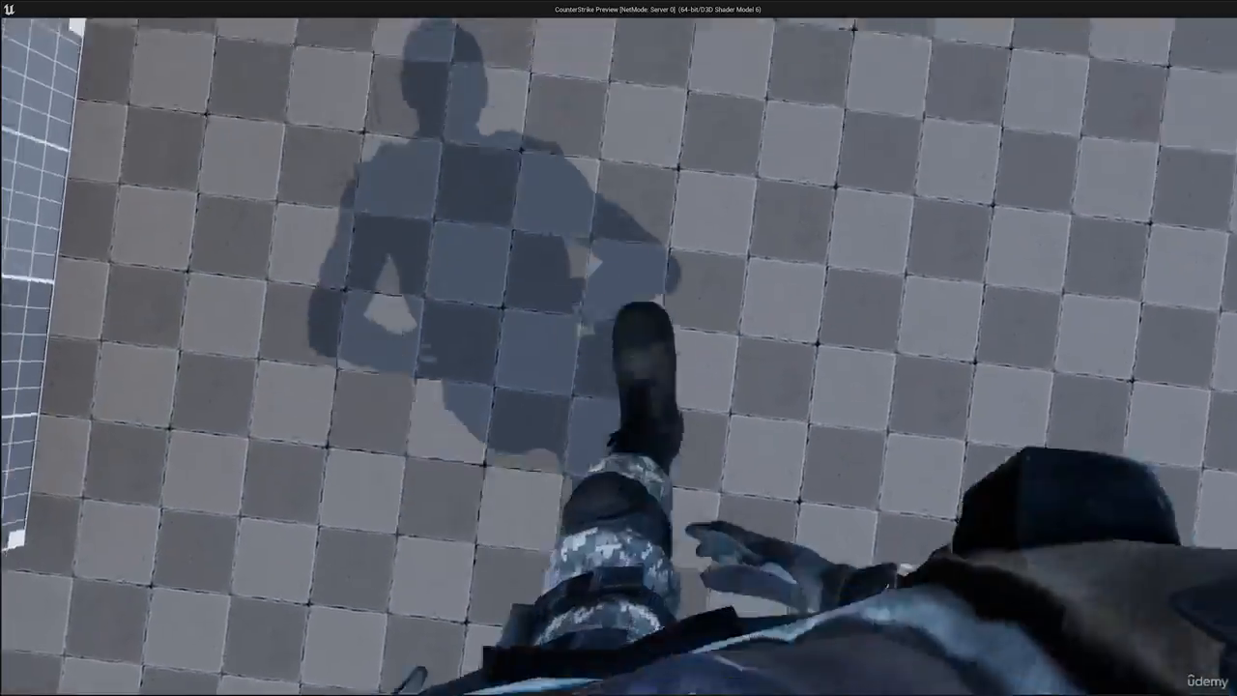
key(d)
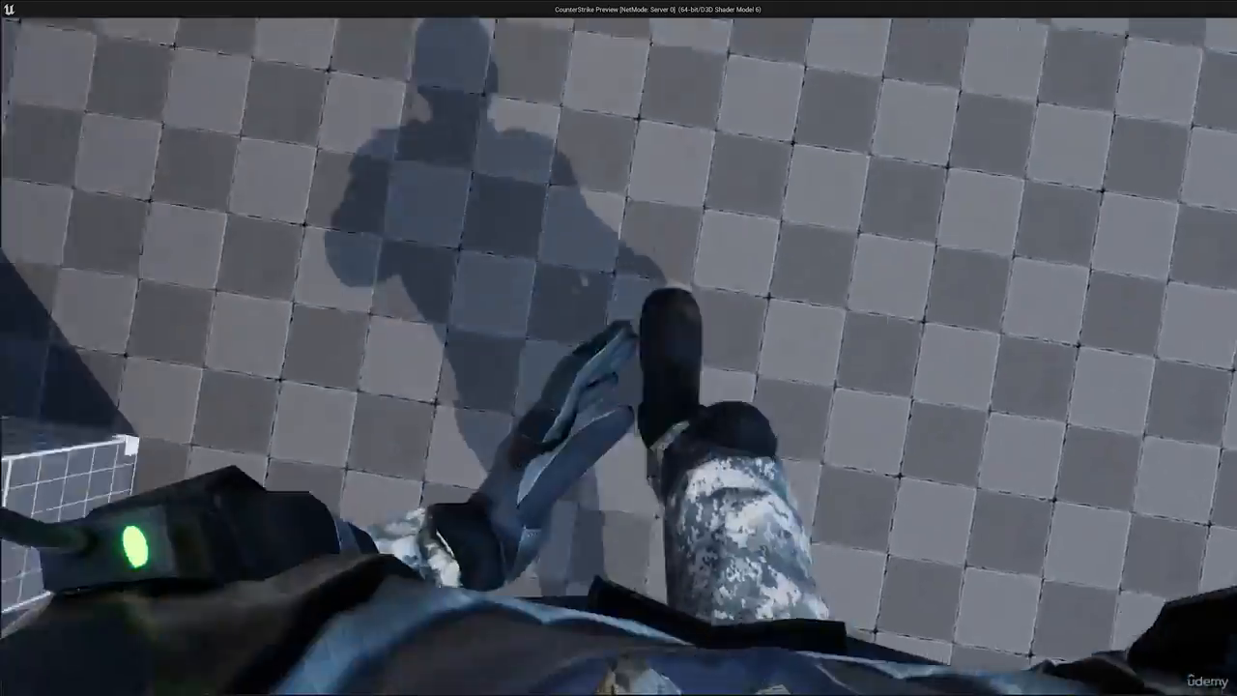
key(w)
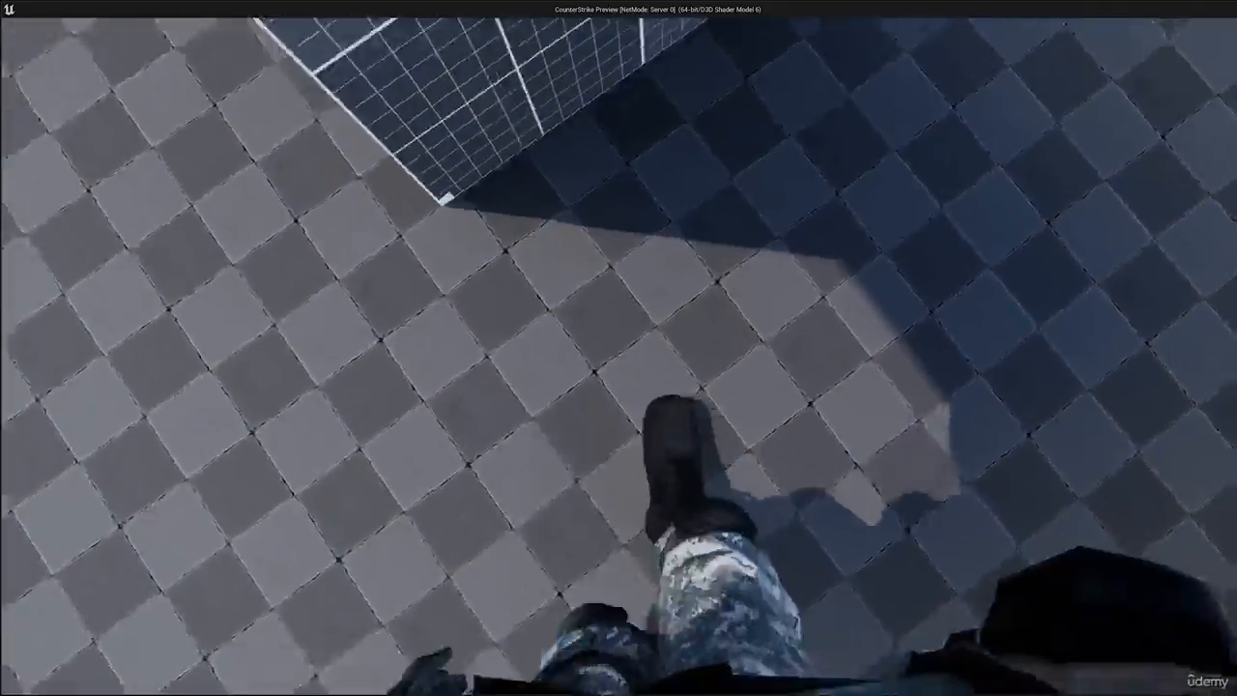
key(w)
key(w)
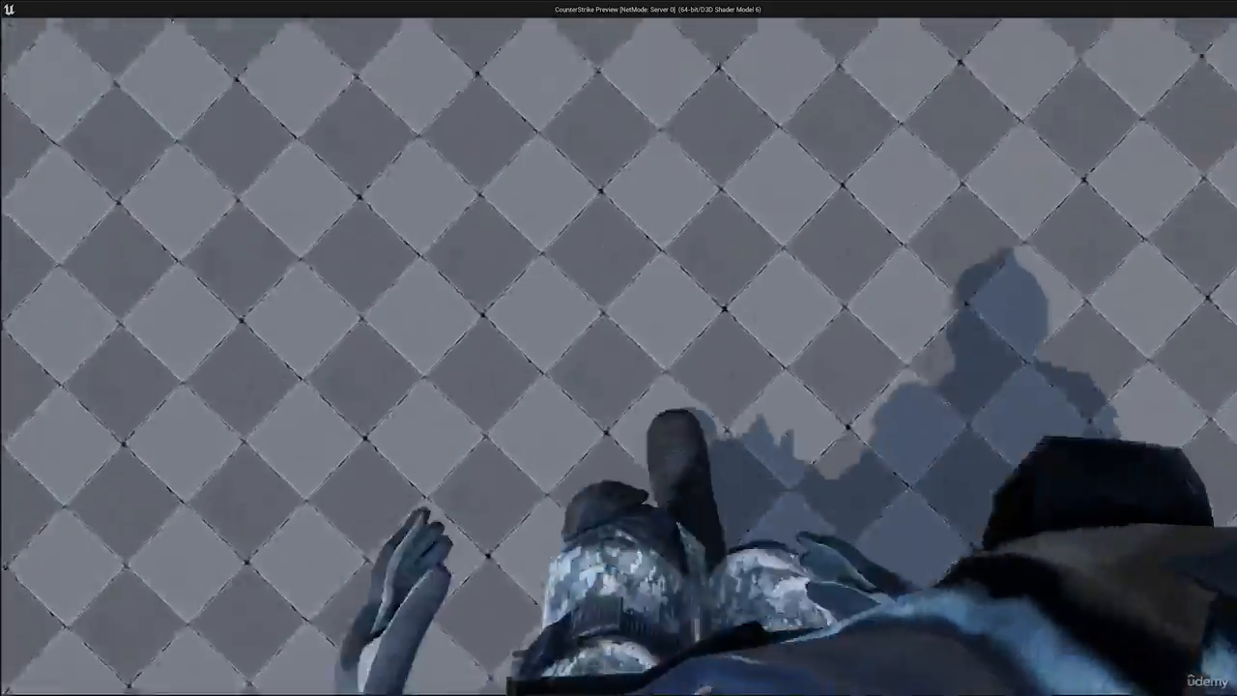
key(Escape)
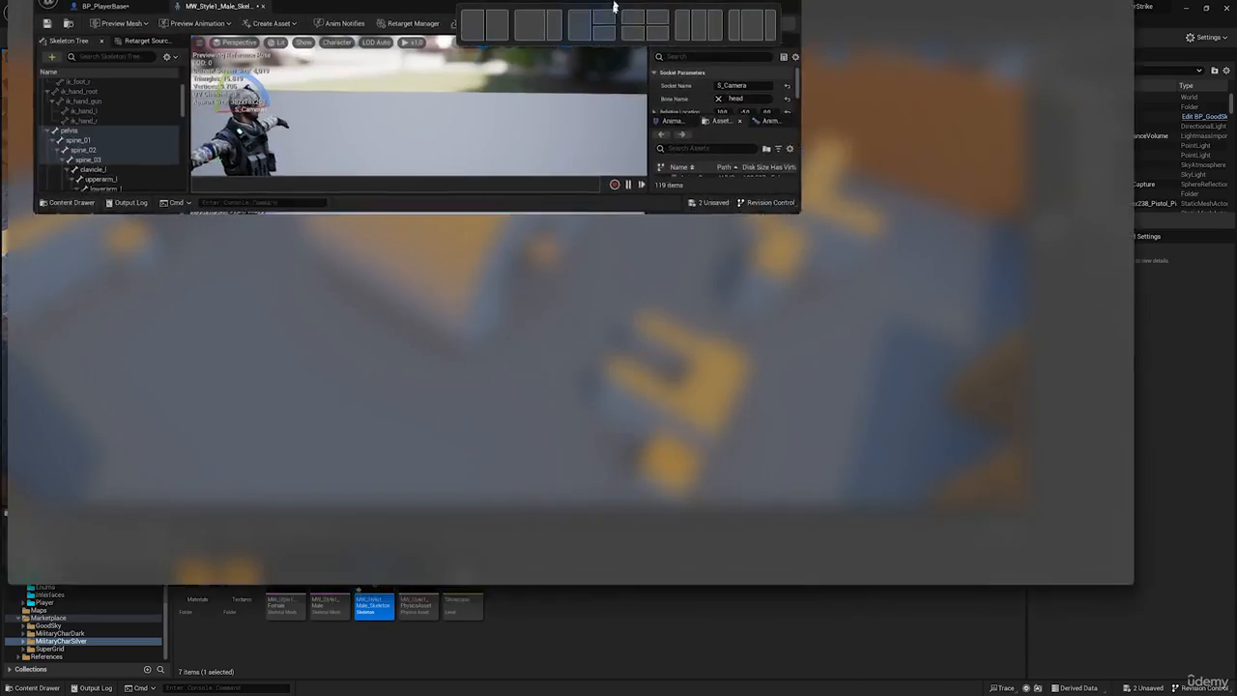
Step: Set the S_Camera socket's relative Y location to 0 and playtest the view around the other character
drag(613, 8, 613, 6)
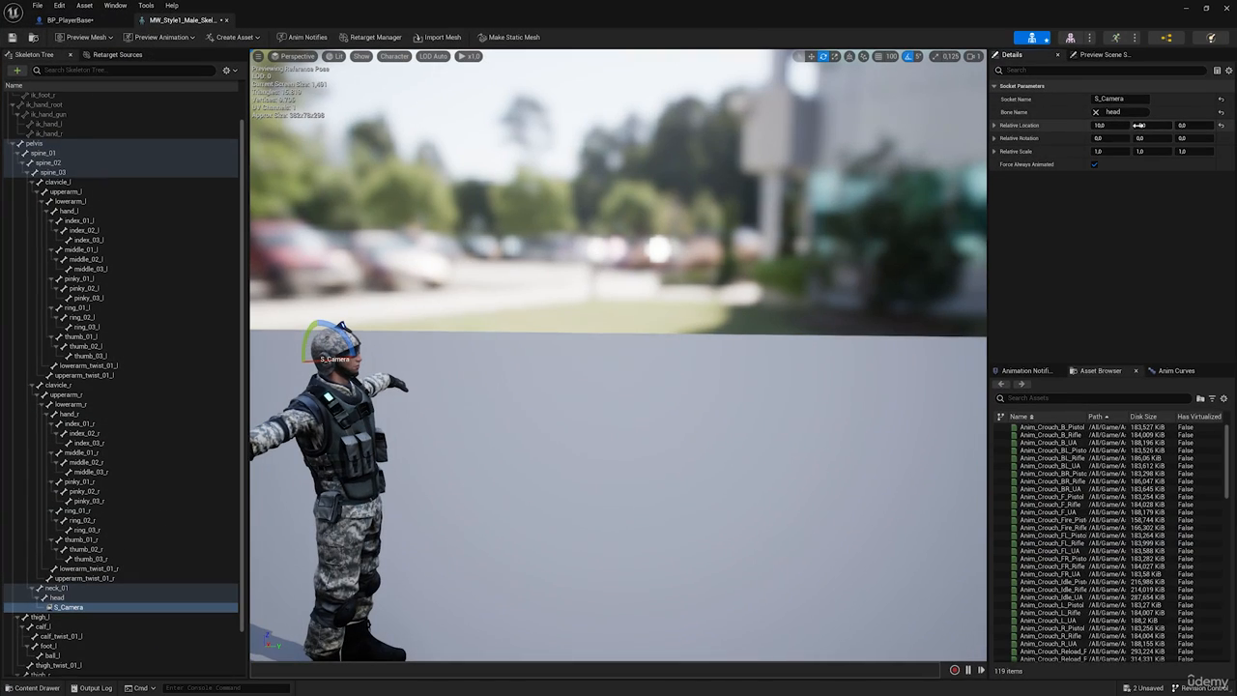
drag(437, 12, 402, 135)
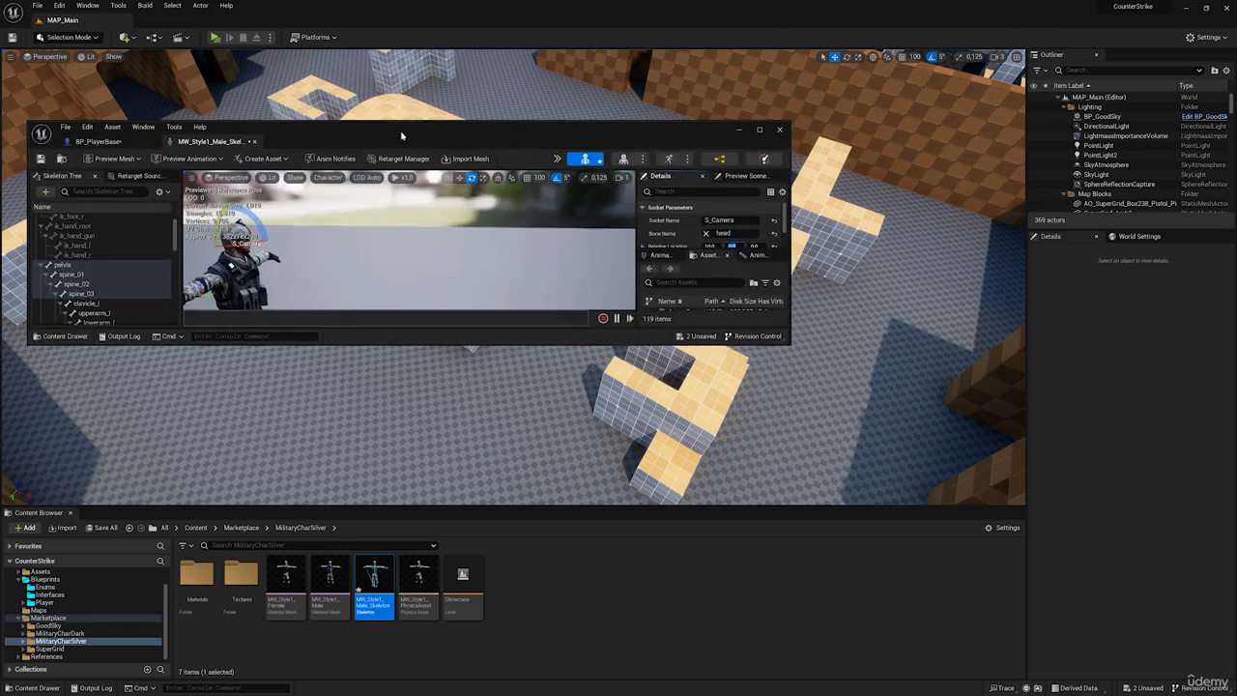
click(215, 37)
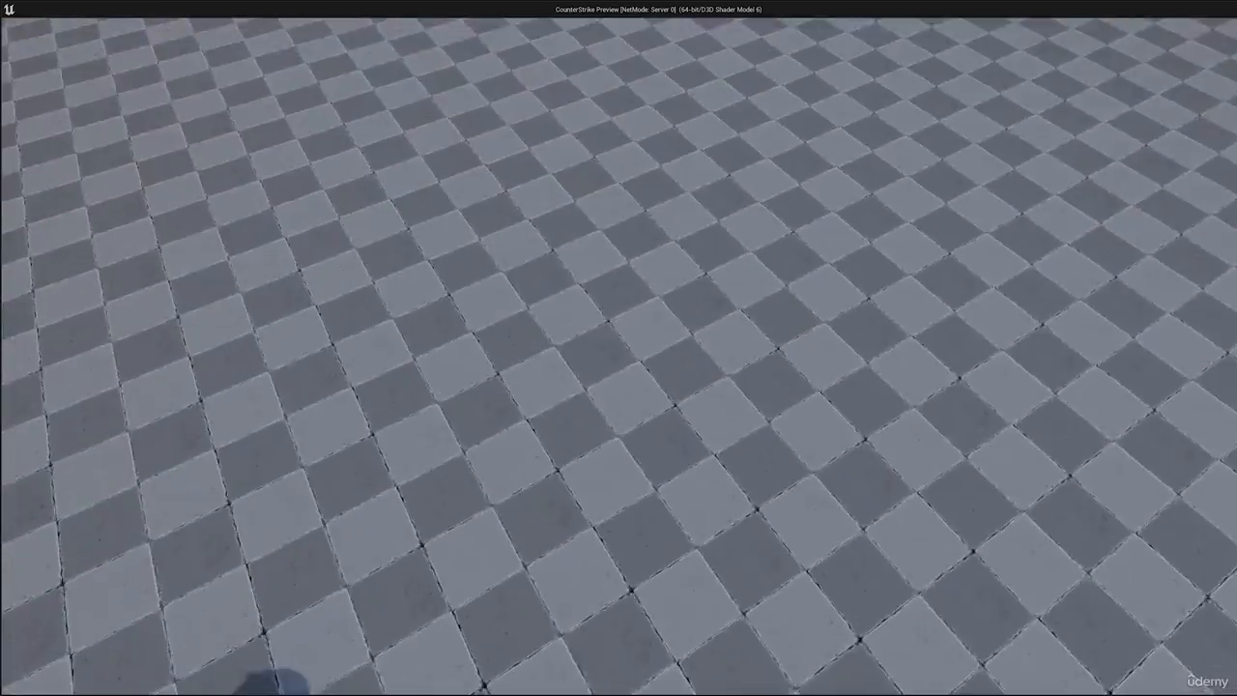
key(w)
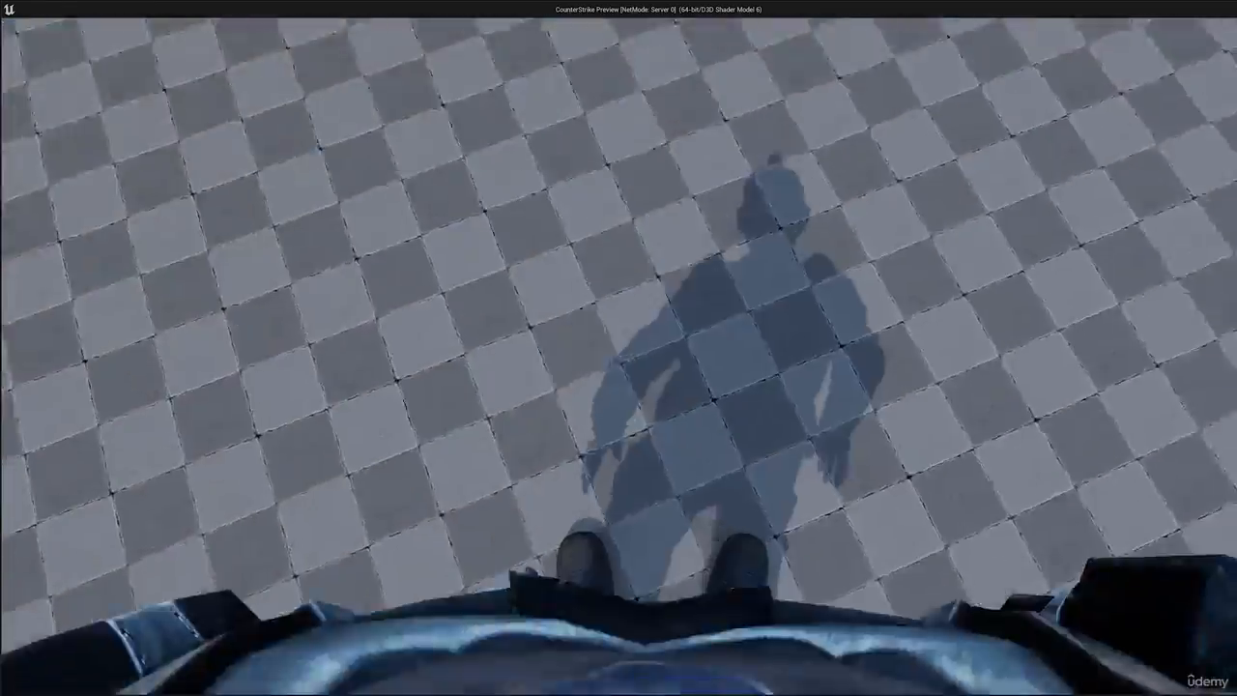
key(w)
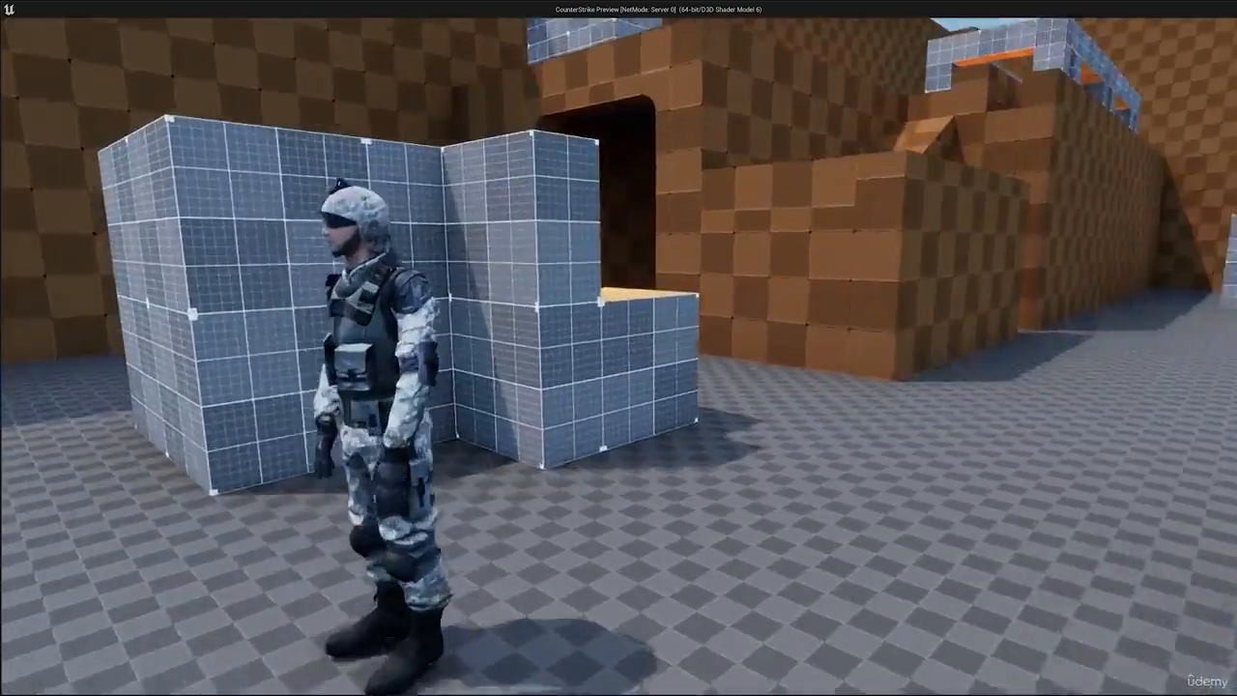
key(a)
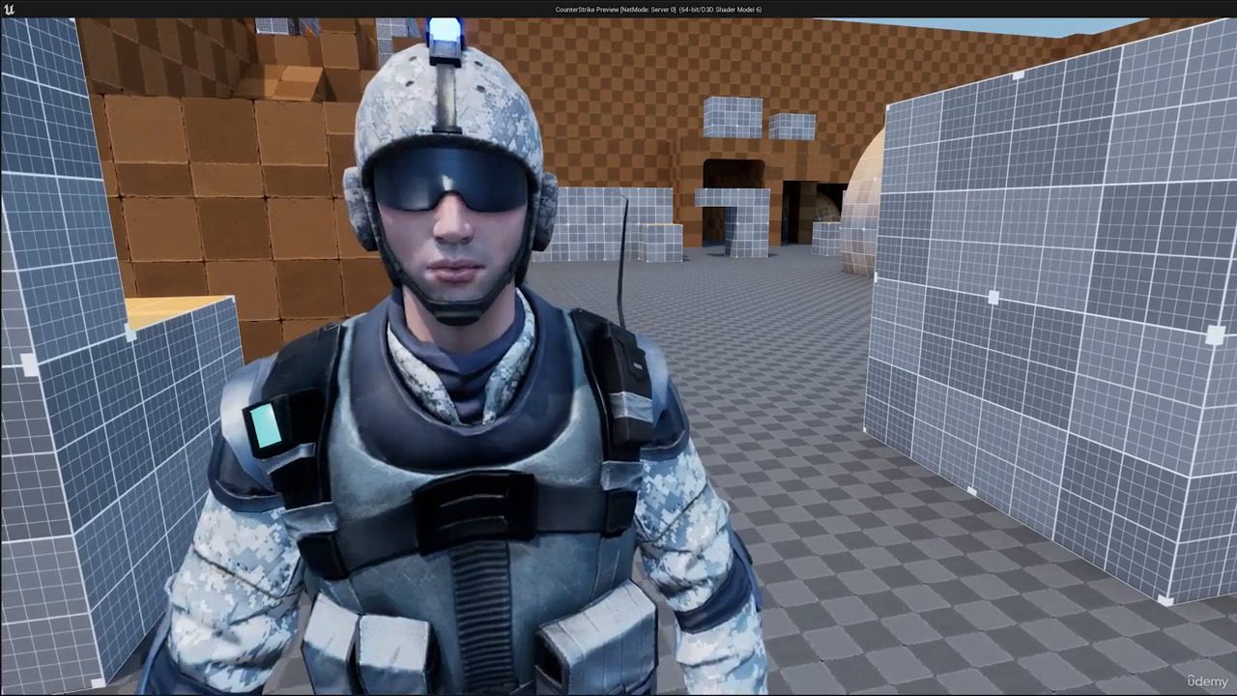
key(d)
key(w)
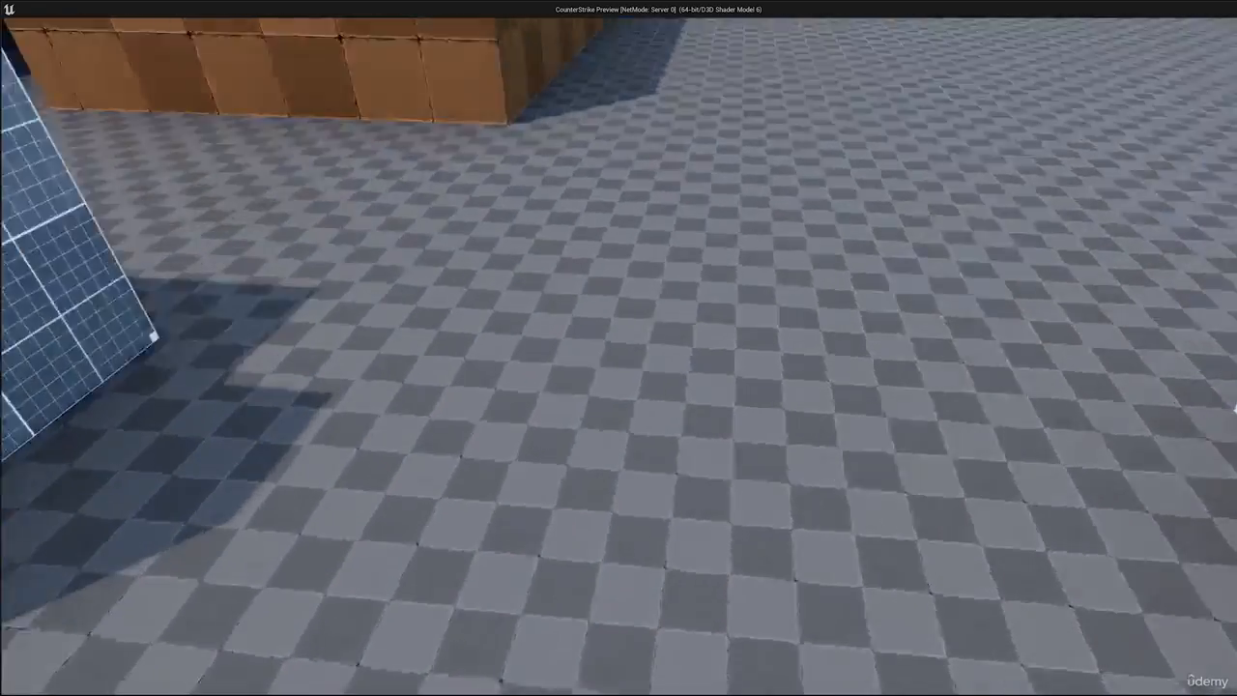
key(d)
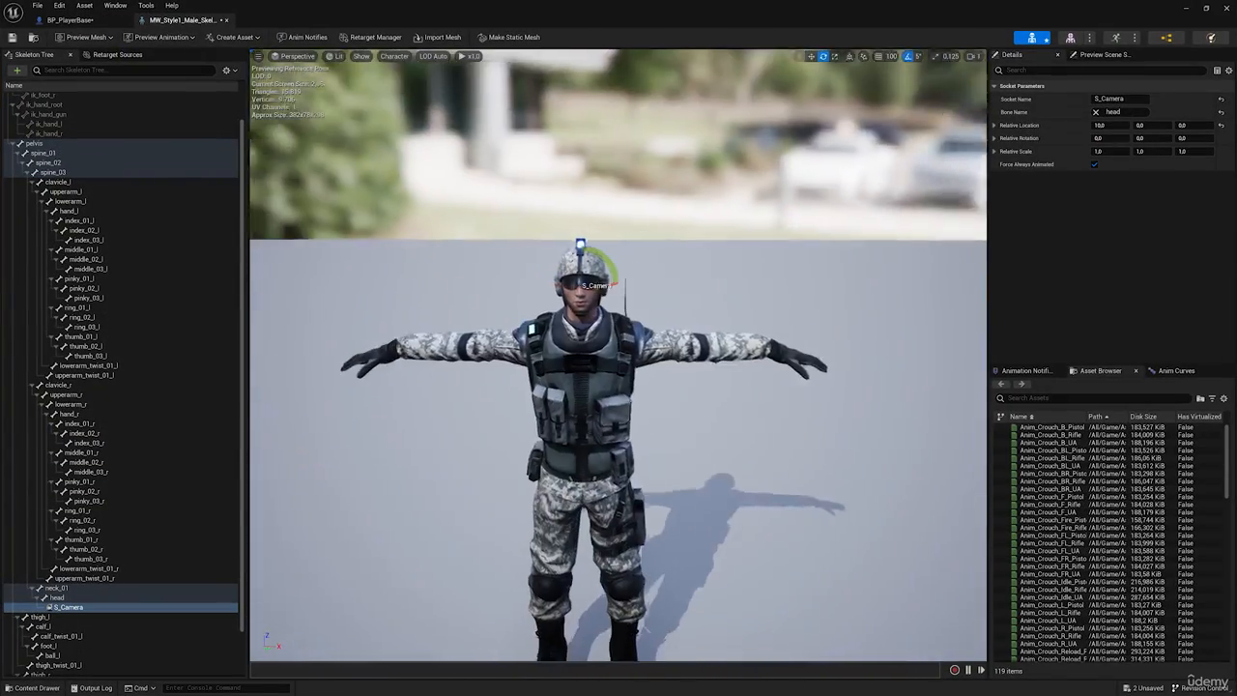
Step: Inspect the S_Camera socket's placement on the character's head from the front and restart the playtest
key(w)
right_drag(592, 303, 596, 336)
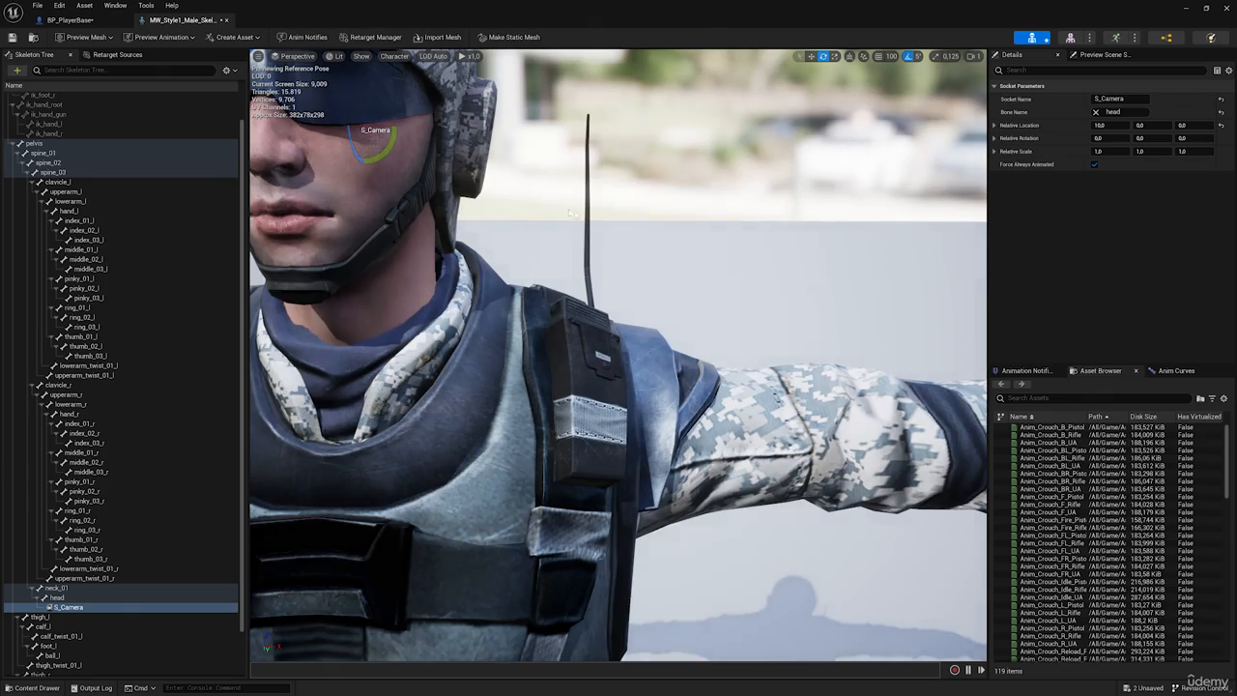
key(s)
right_drag(571, 214, 558, 241)
key(w)
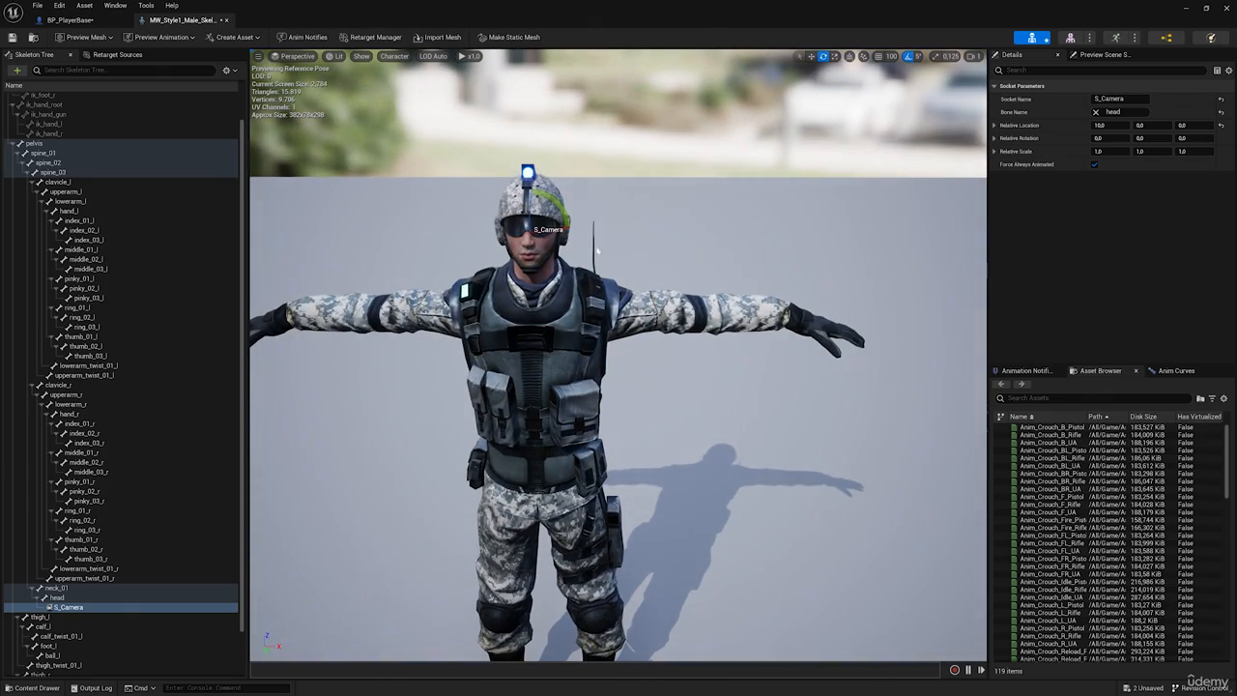
double_click(381, 6)
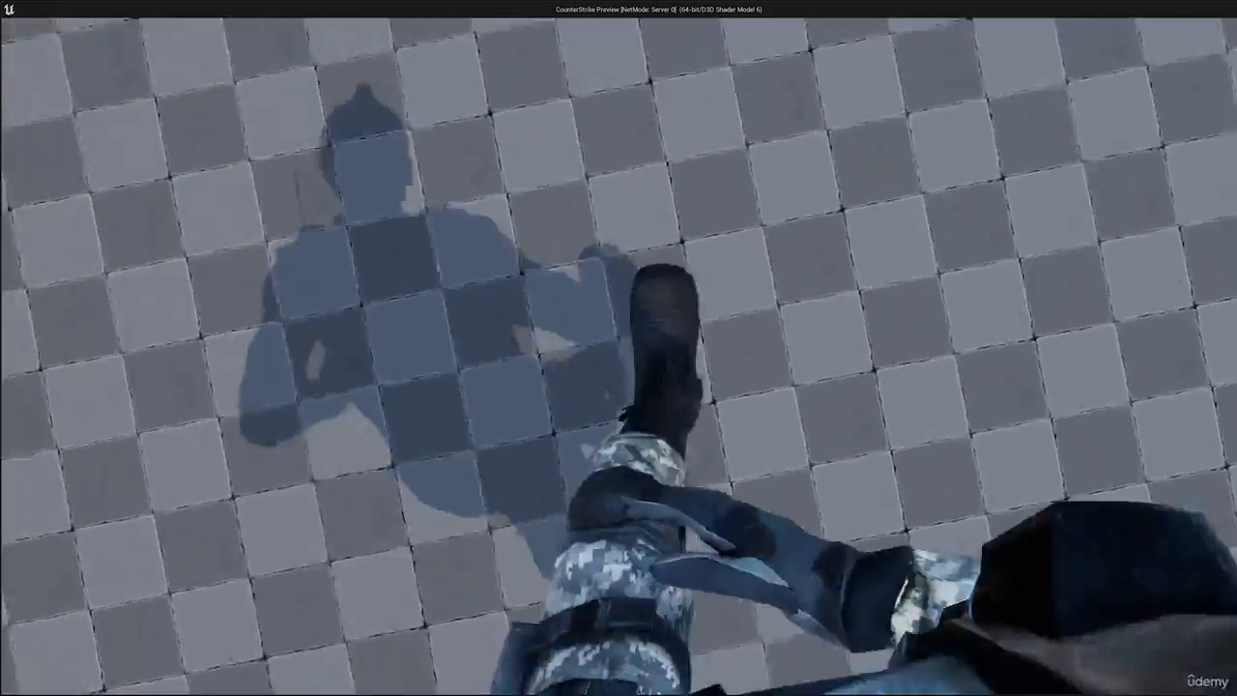
Step: Playtest the first-person camera while running and looking down at the legs, and while moving around the level
key(w)
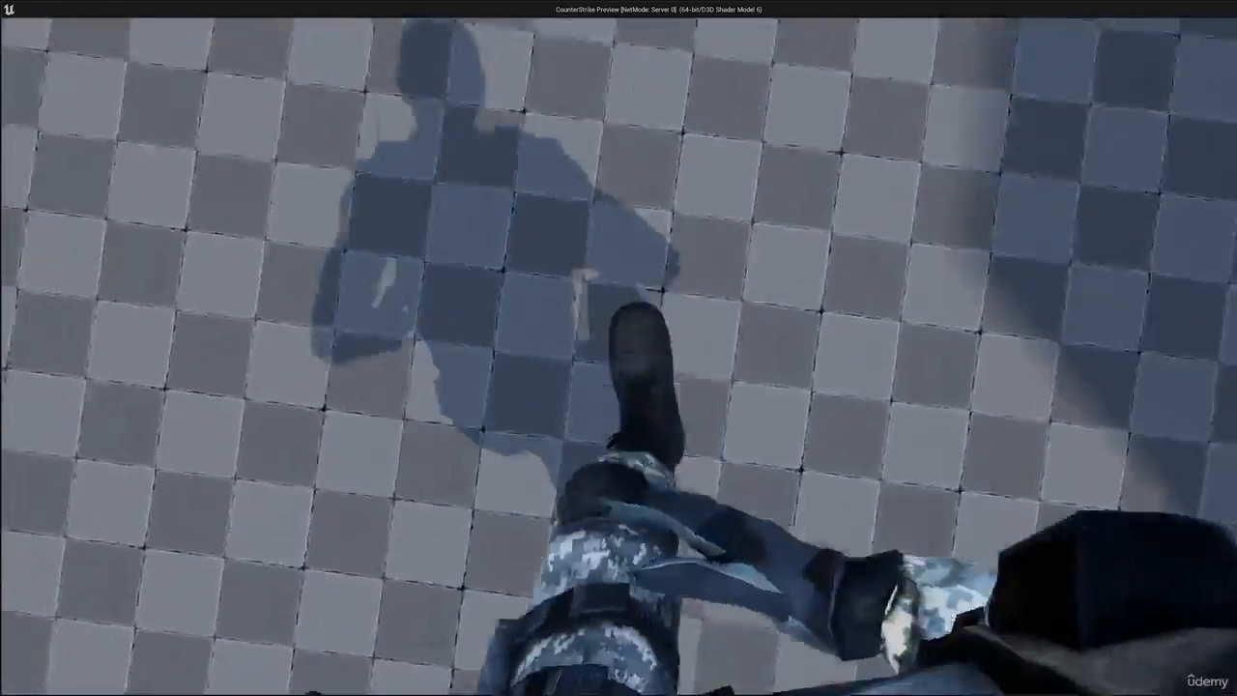
key(w)
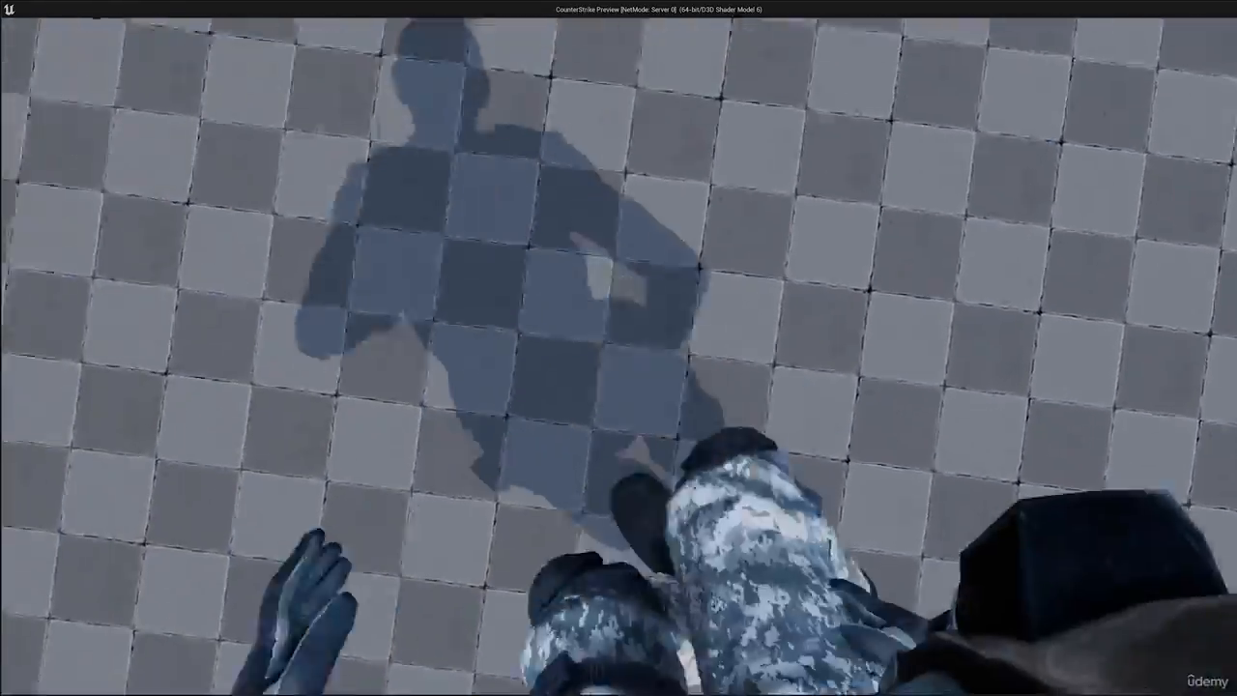
key(w)
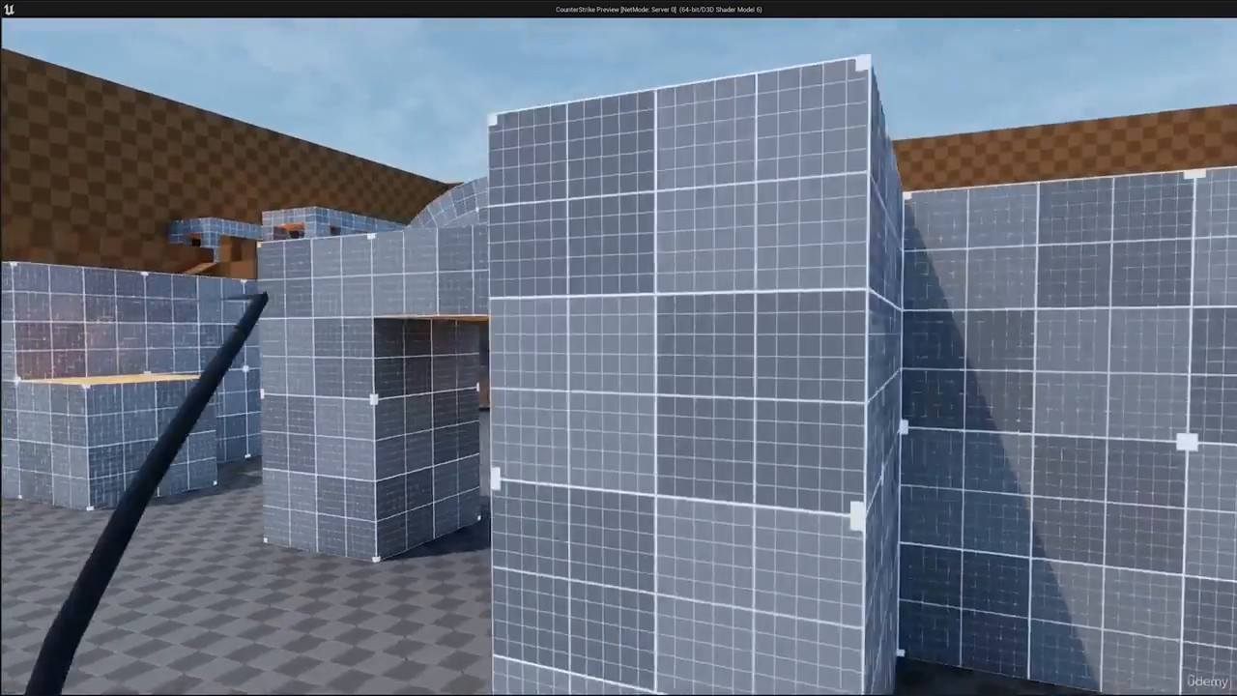
key(w)
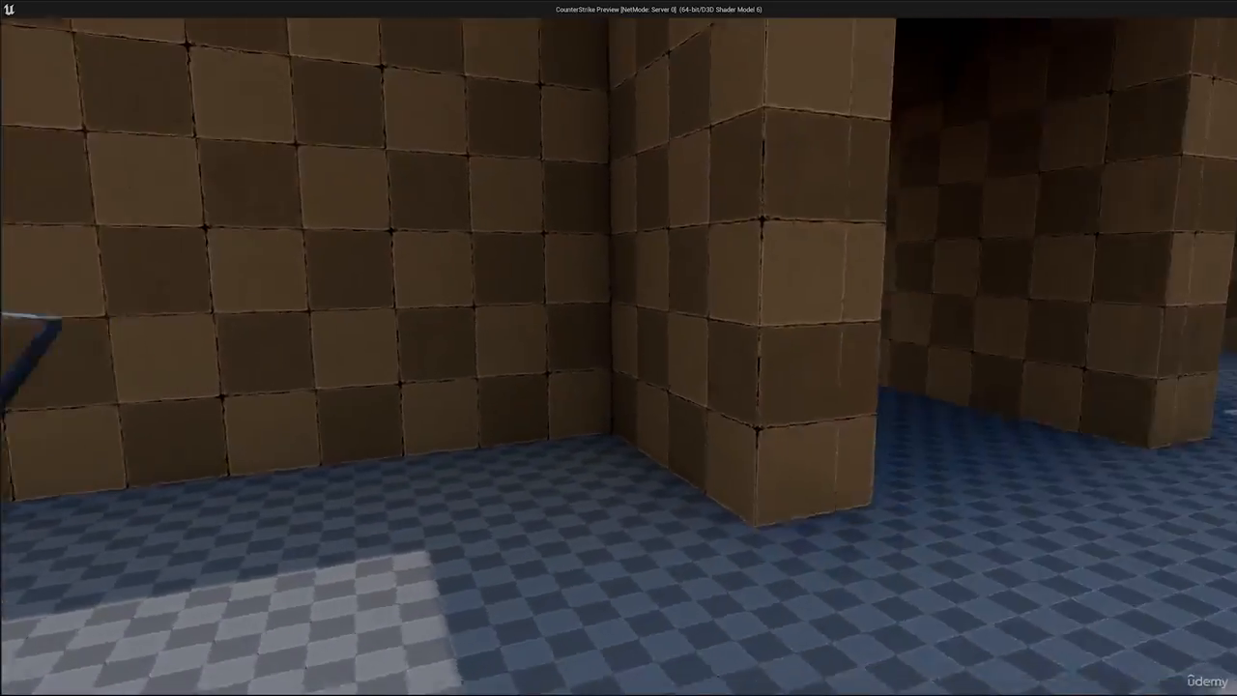
key(w)
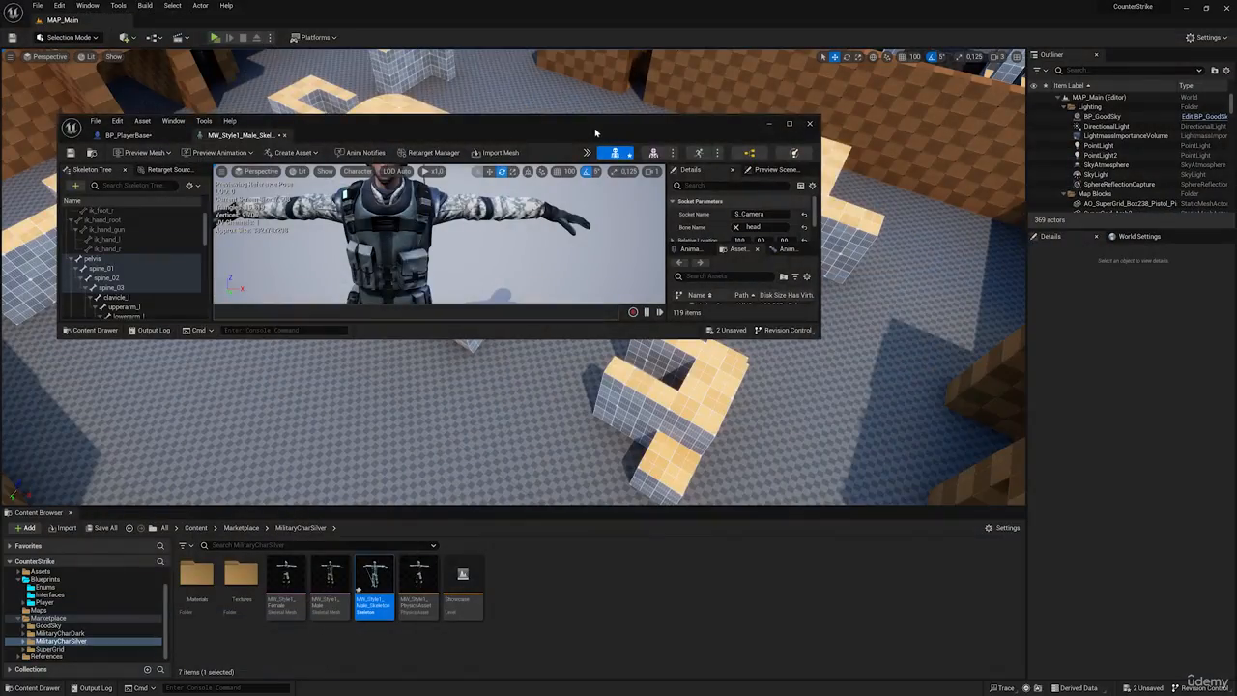
Step: Set the S_Camera socket's relative Y location to 7 and playtest the downward view next to a block
double_click(596, 133)
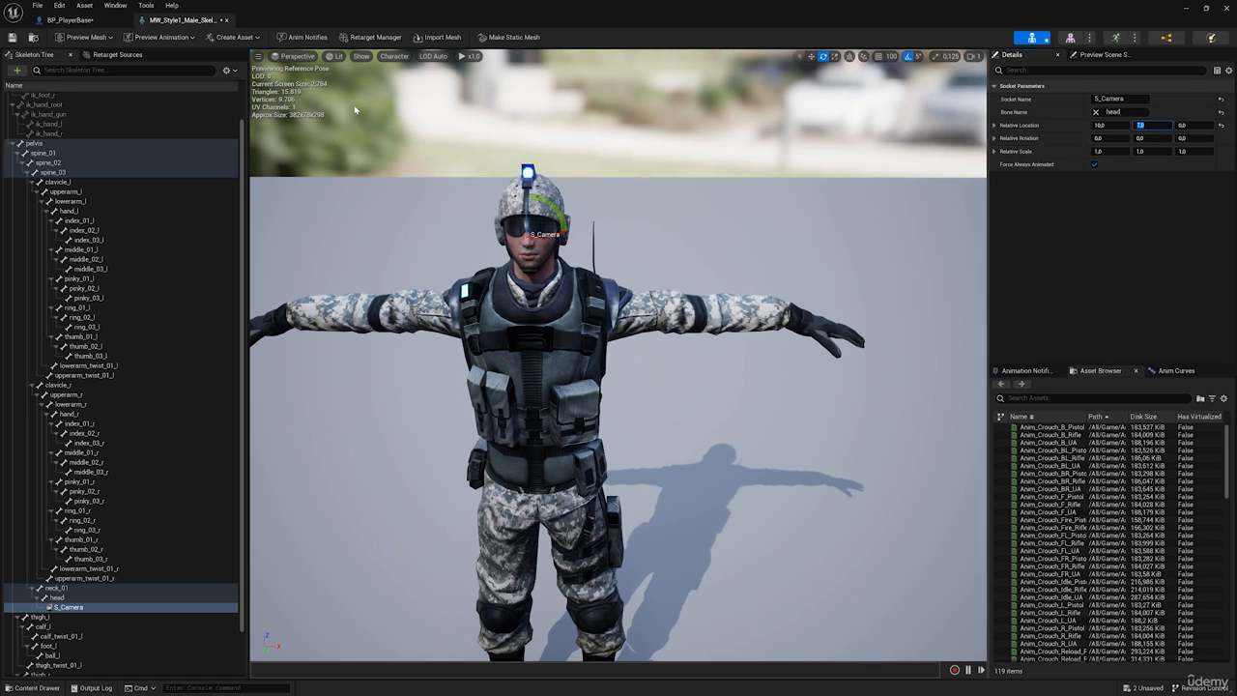
drag(425, 8, 444, 99)
click(220, 38)
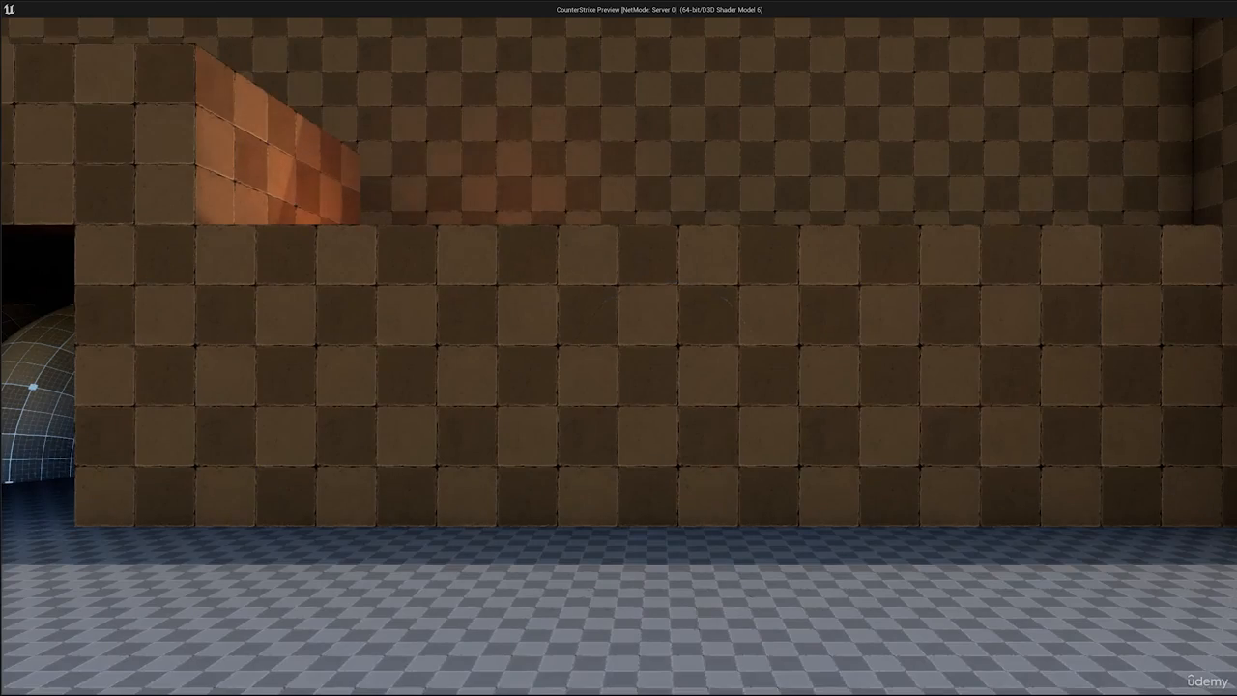
key(w)
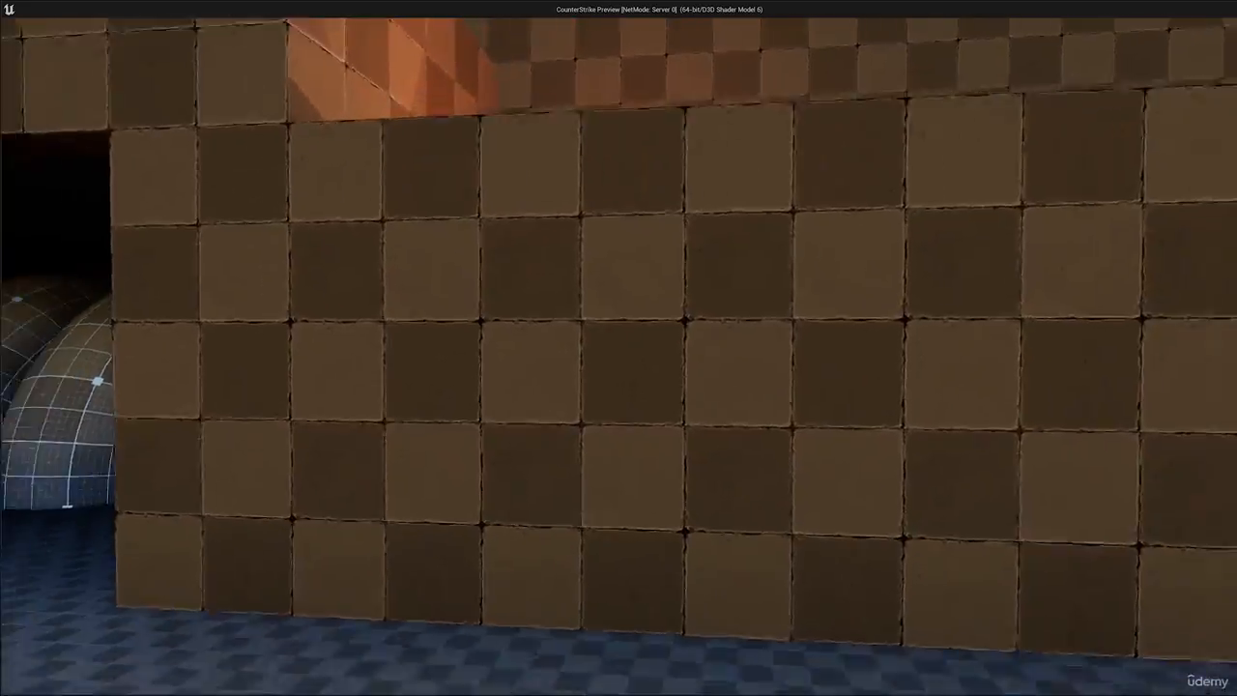
key(w)
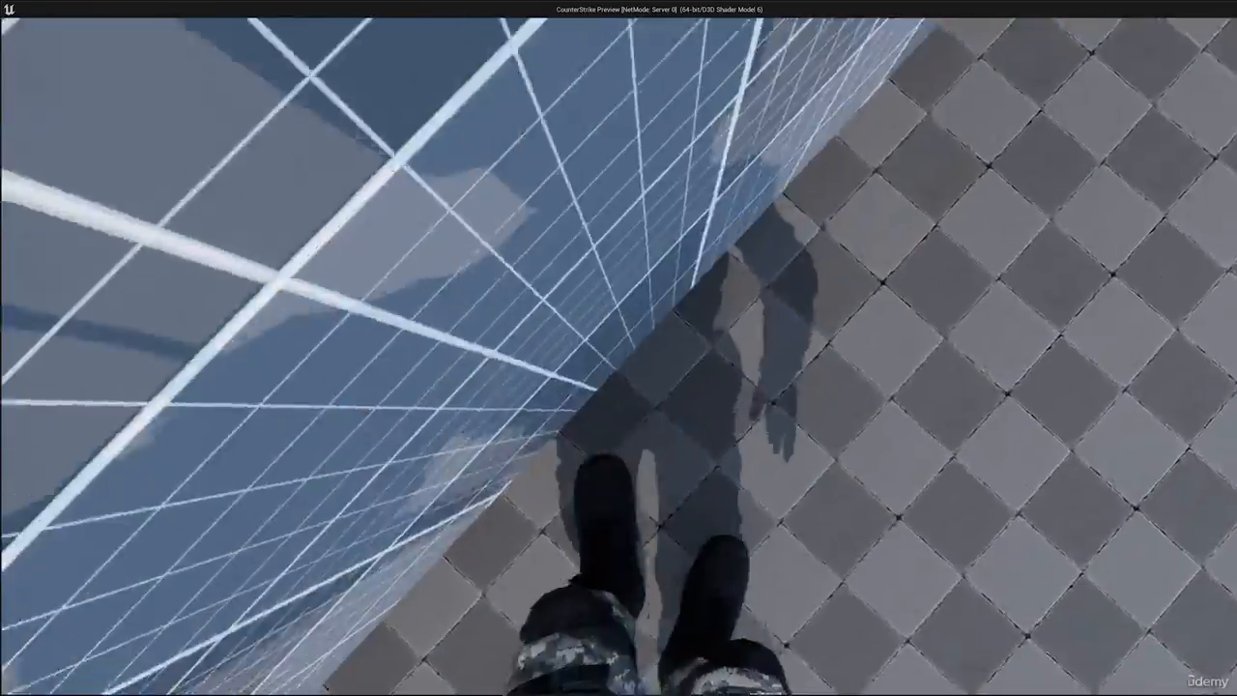
key(Escape)
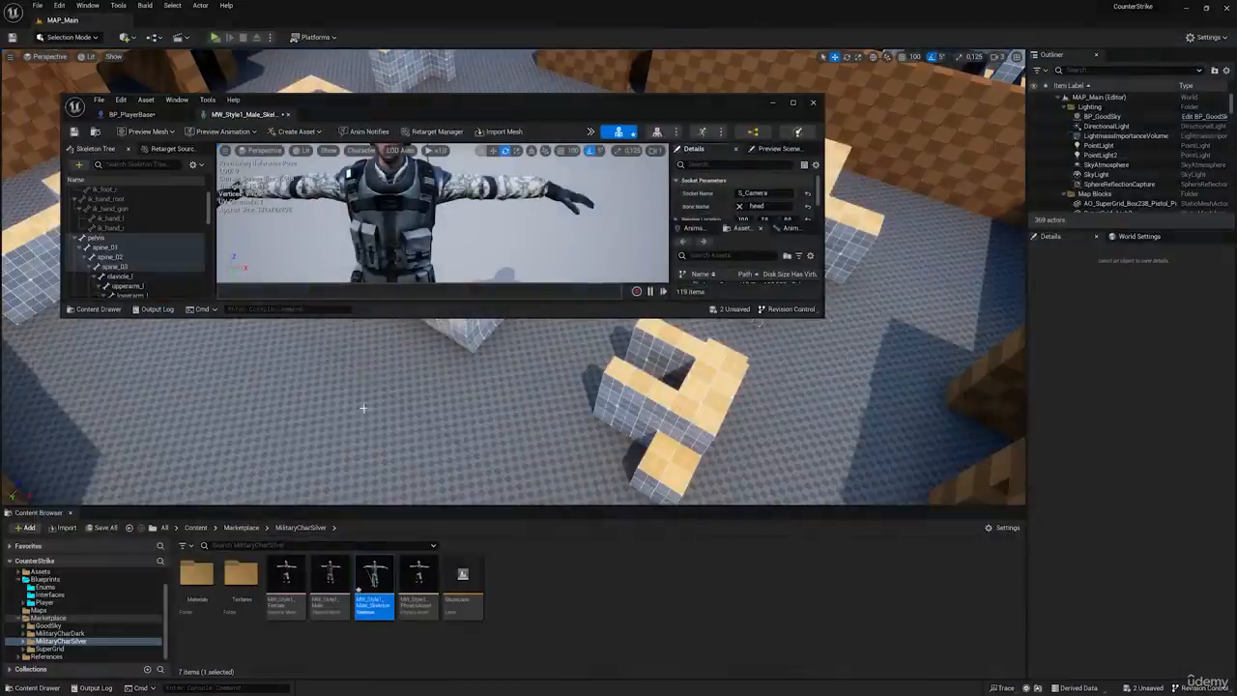
Step: Inspect the S_Camera socket's relative location and its placement on the male character's head
double_click(680, 111)
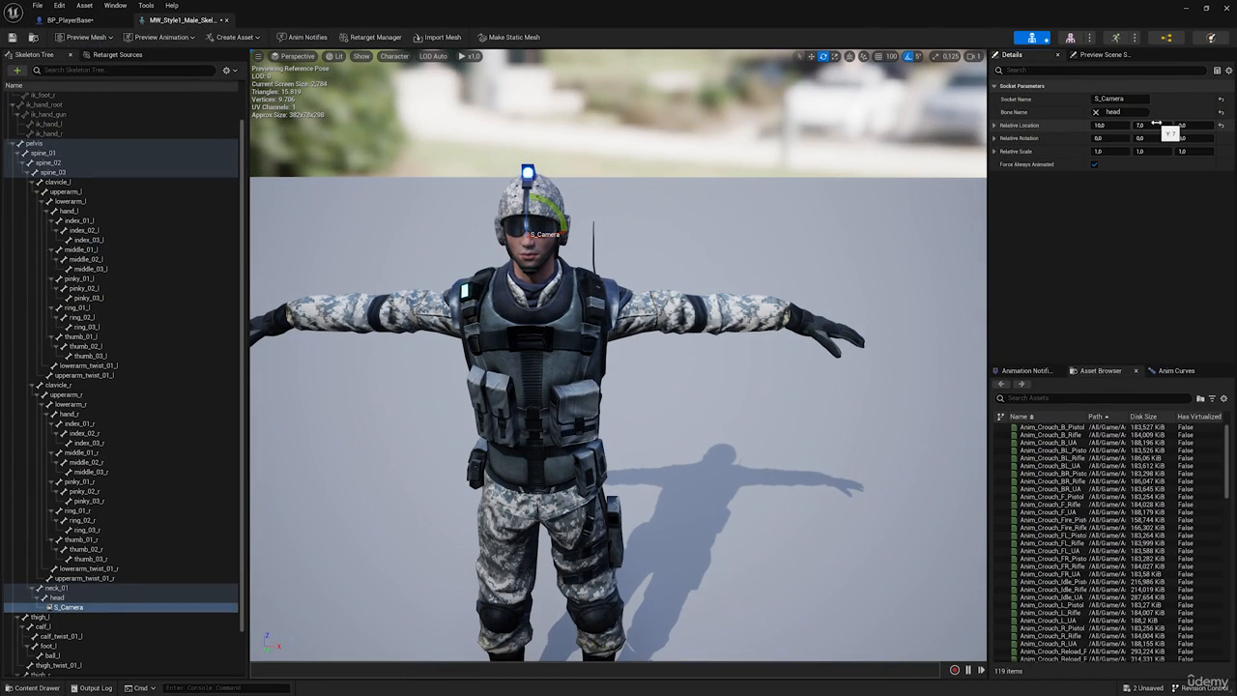
key(a)
right_drag(755, 186, 803, 174)
key(d)
Step: Set the Capsule Radius of the Capsule Component to 150 in the BP_PlayerBase blueprint
click(75, 24)
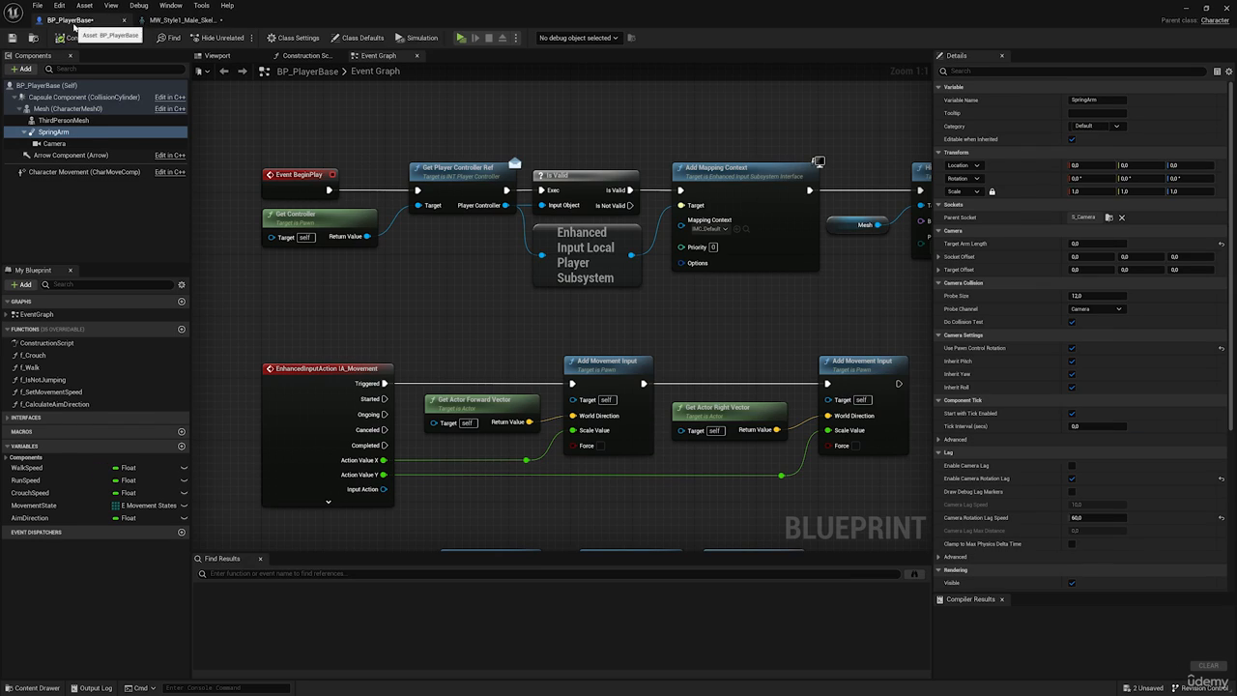
click(217, 55)
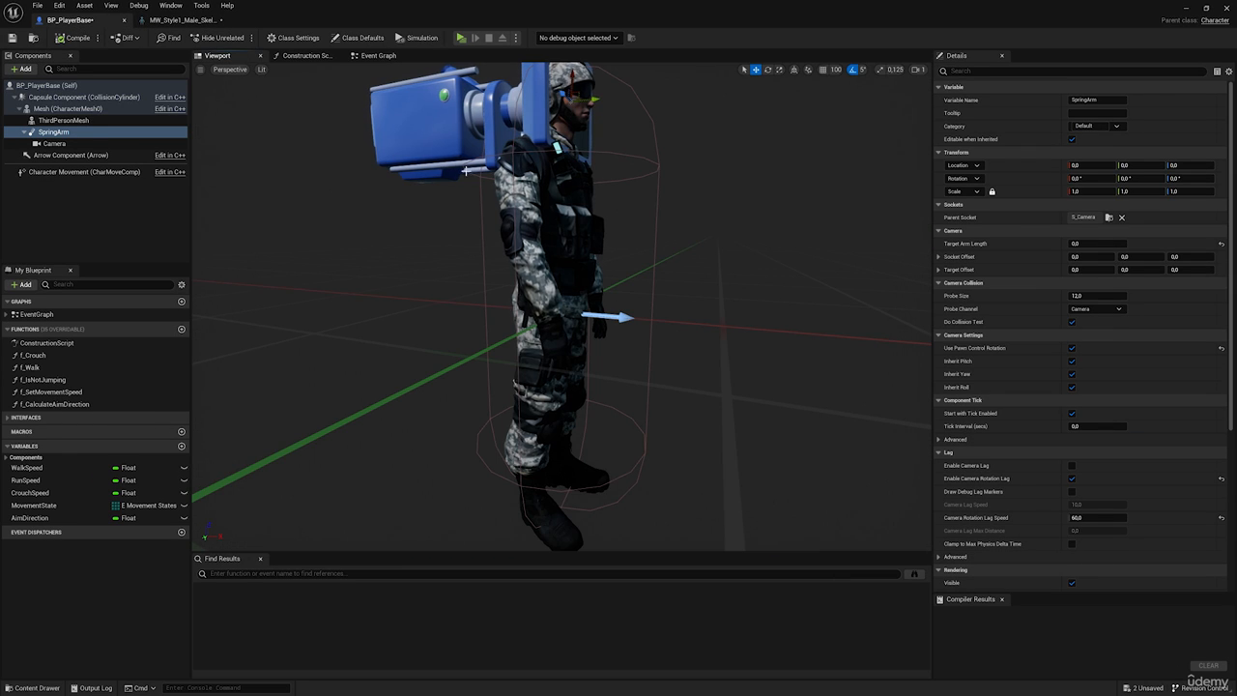
key(w)
right_drag(466, 171, 420, 232)
key(s)
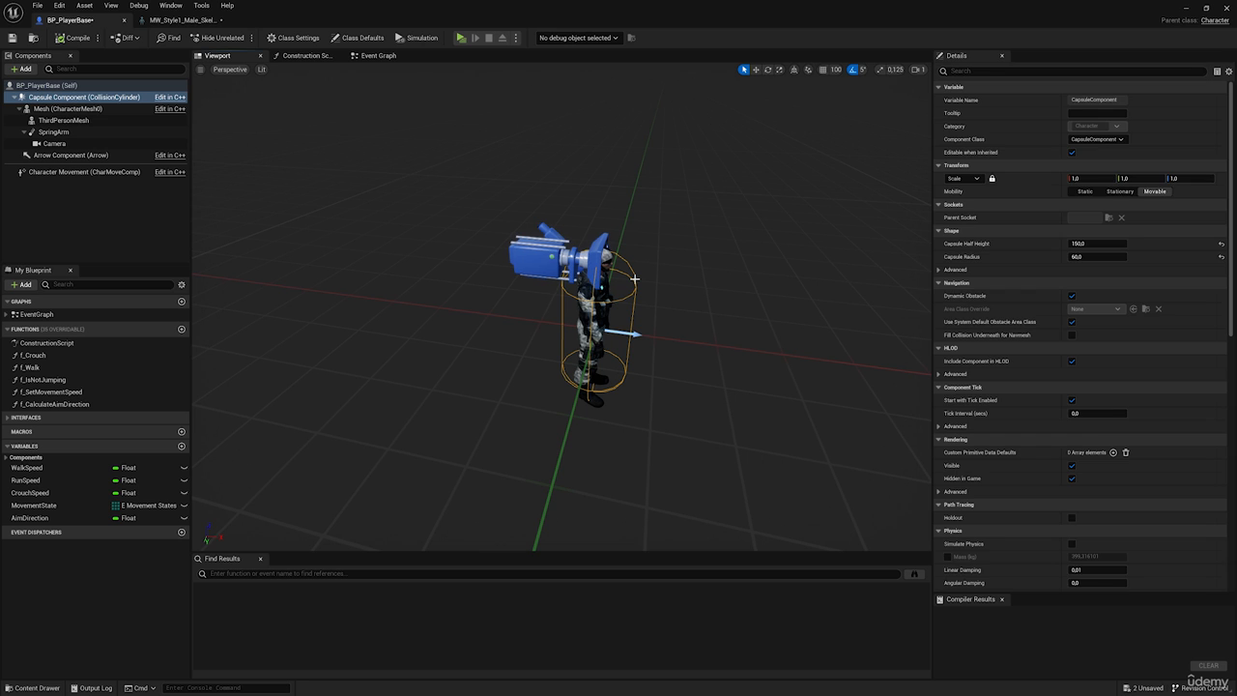
key(w)
right_drag(420, 232, 391, 246)
key(s)
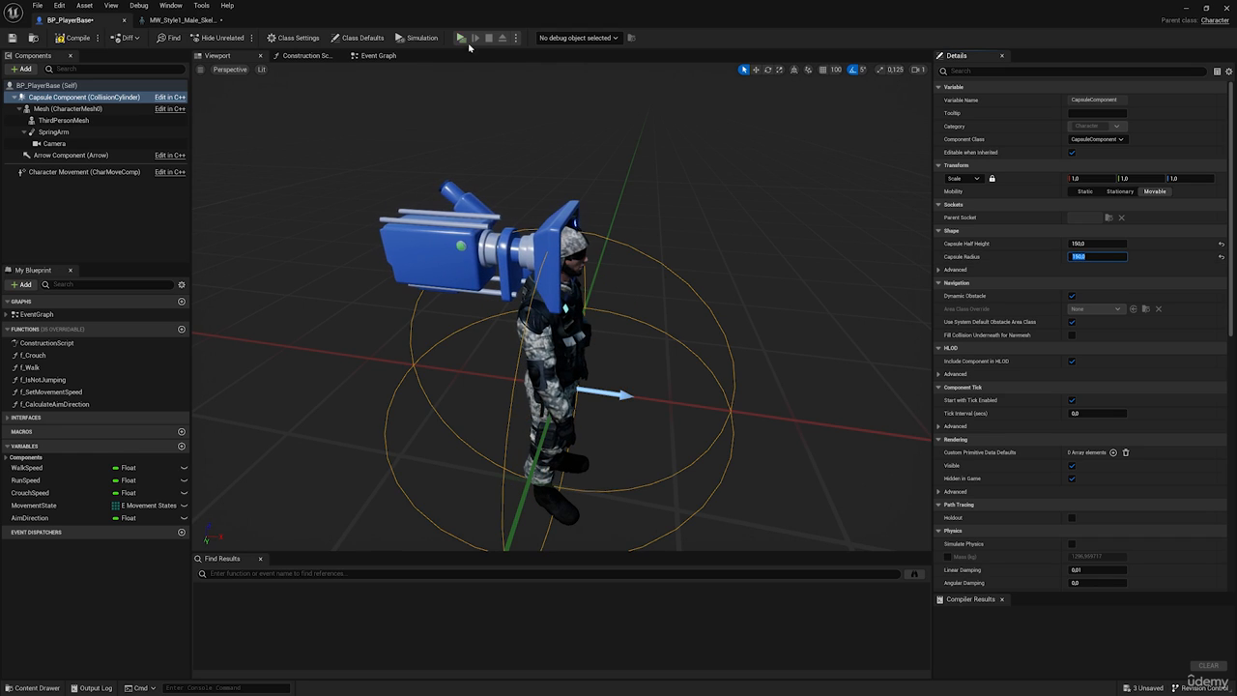
Step: Playtest how close the camera gets to walls, blocks and the ramp with the enlarged capsule, looking down and ahead
key(w)
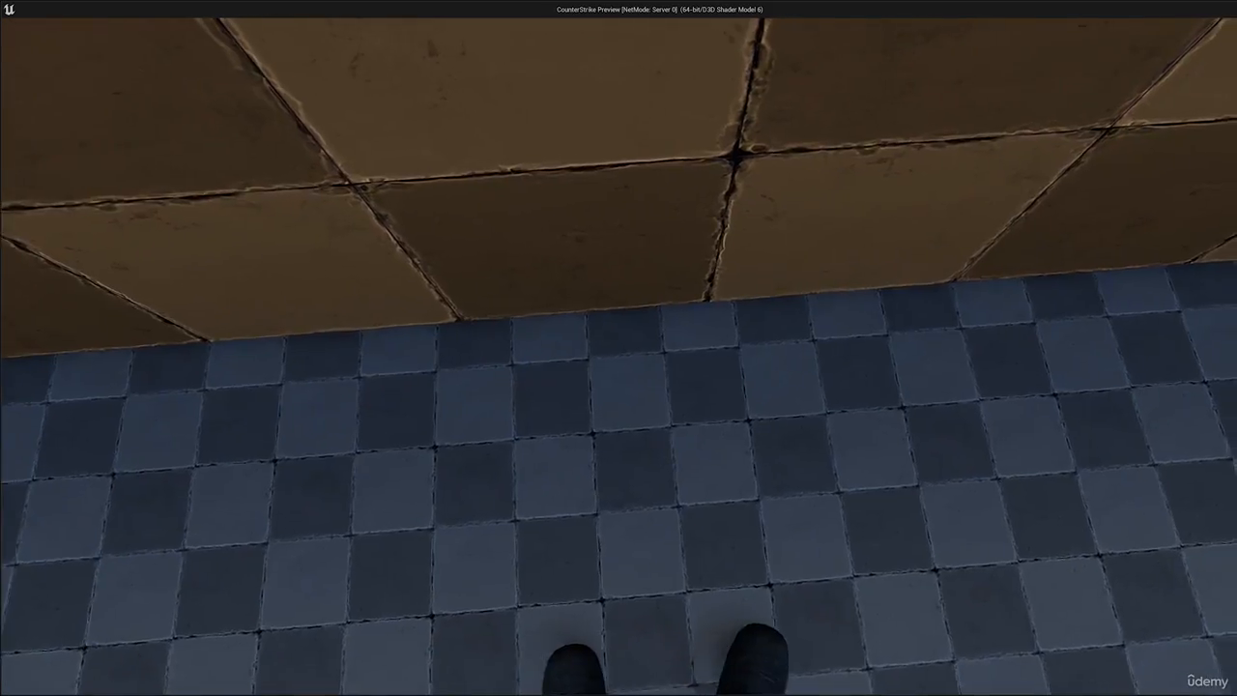
key(w)
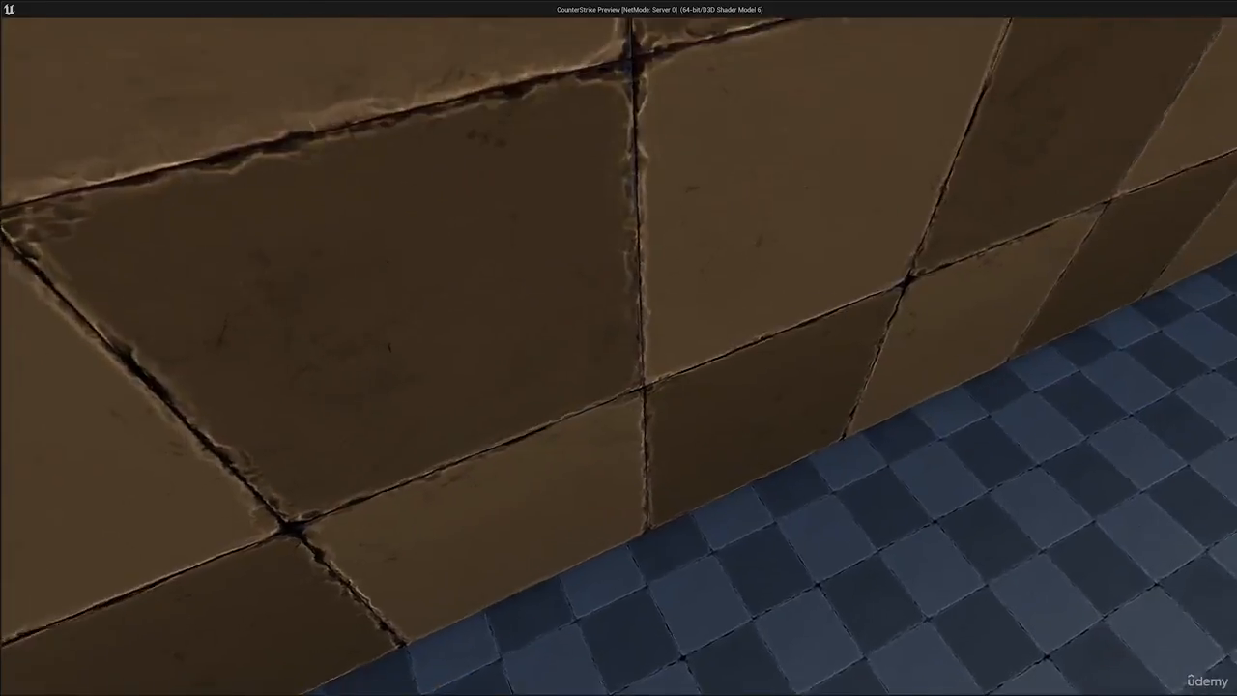
key(w)
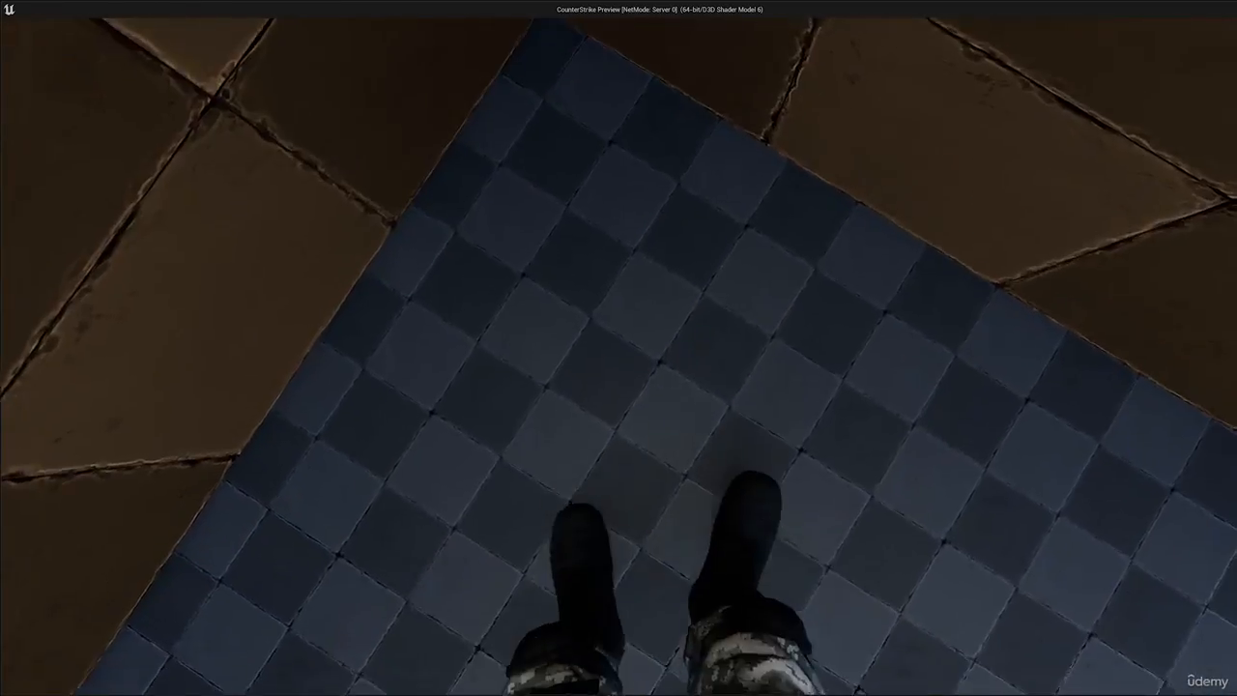
key(w)
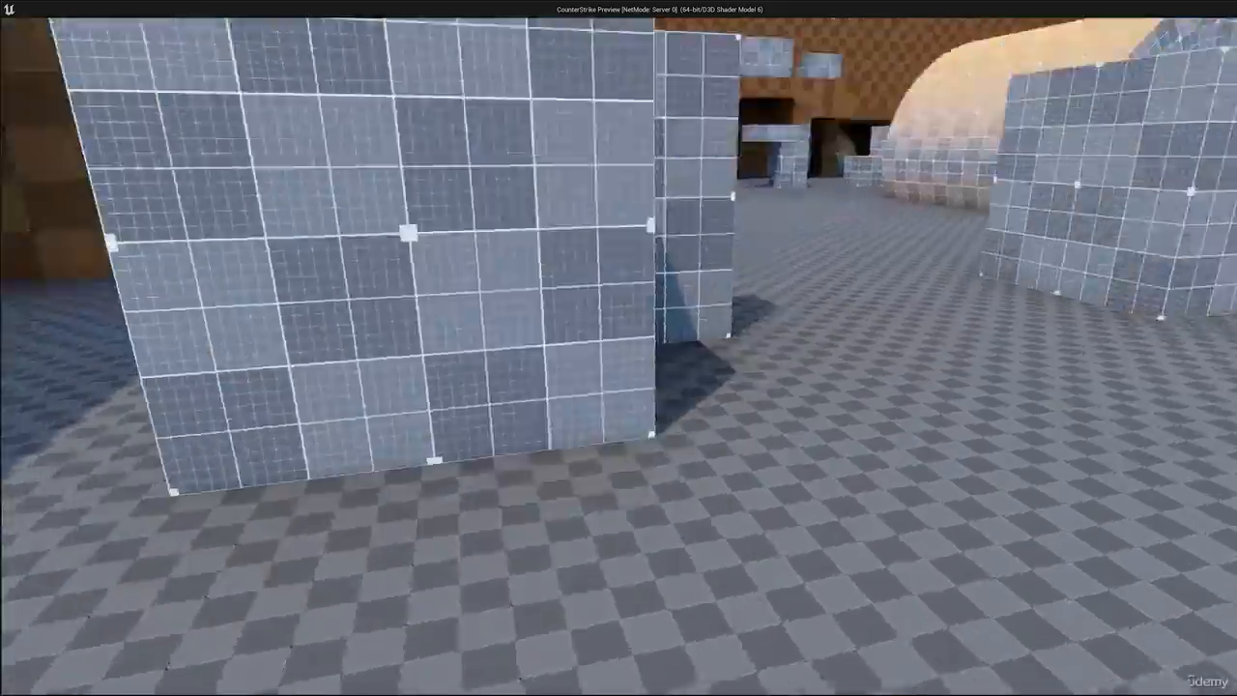
key(a)
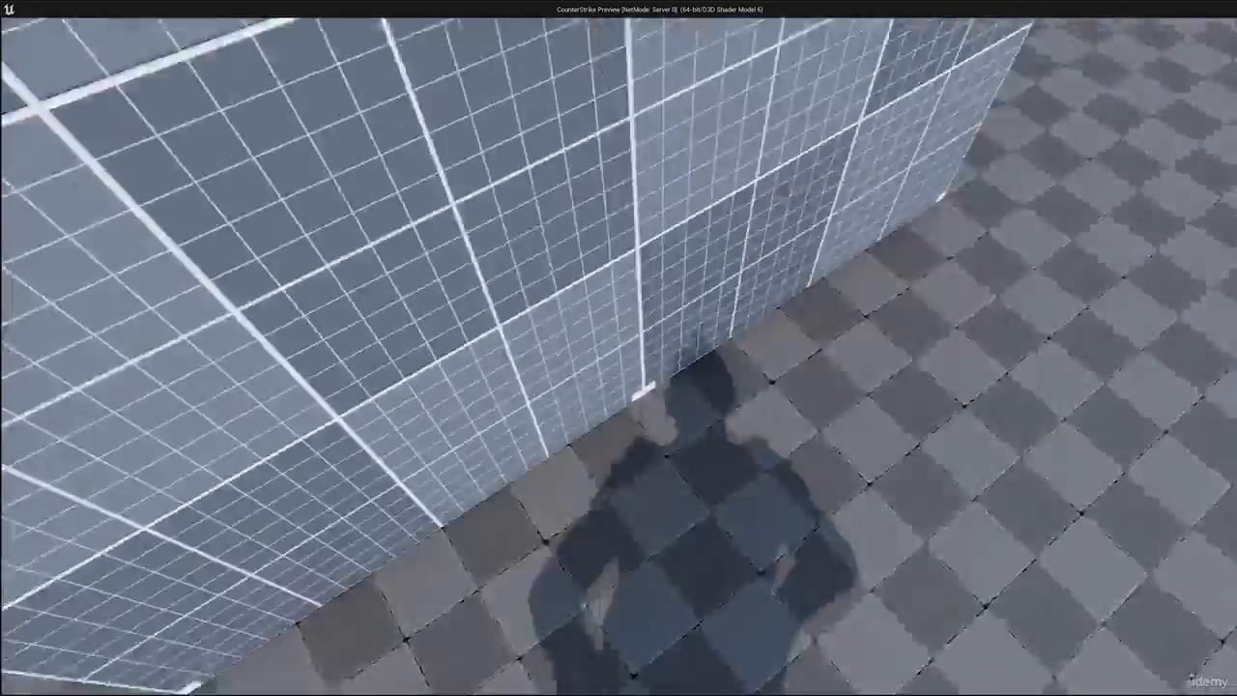
key(d)
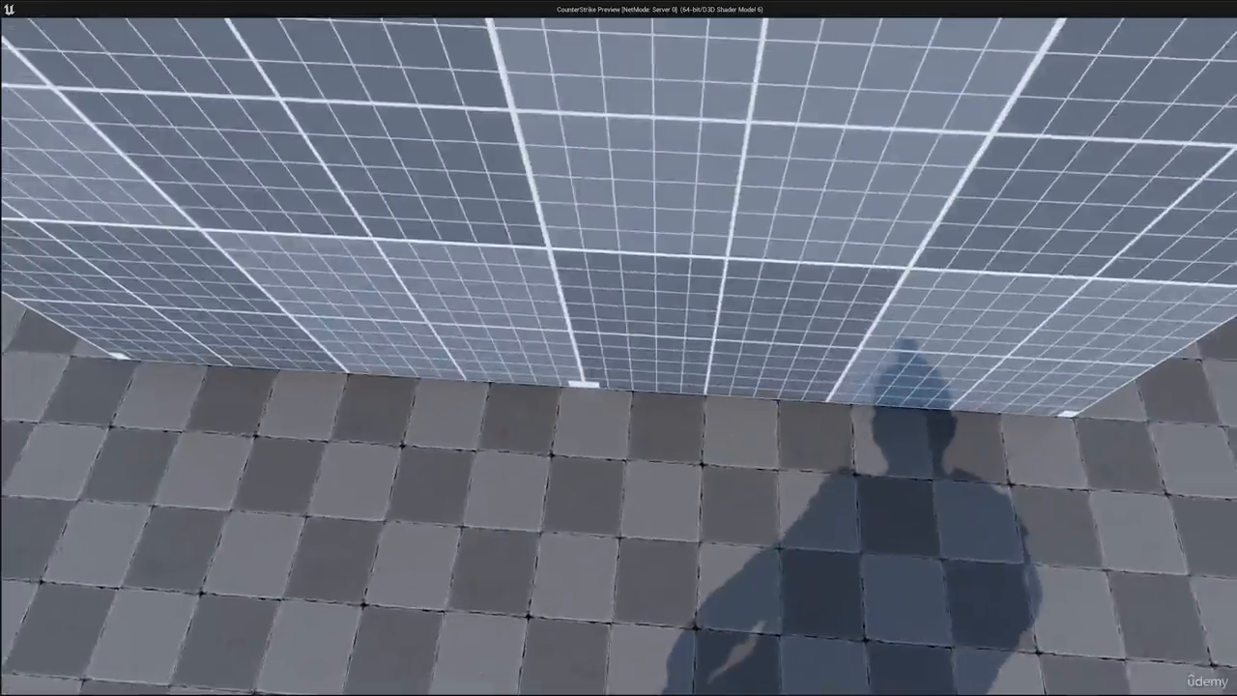
key(w)
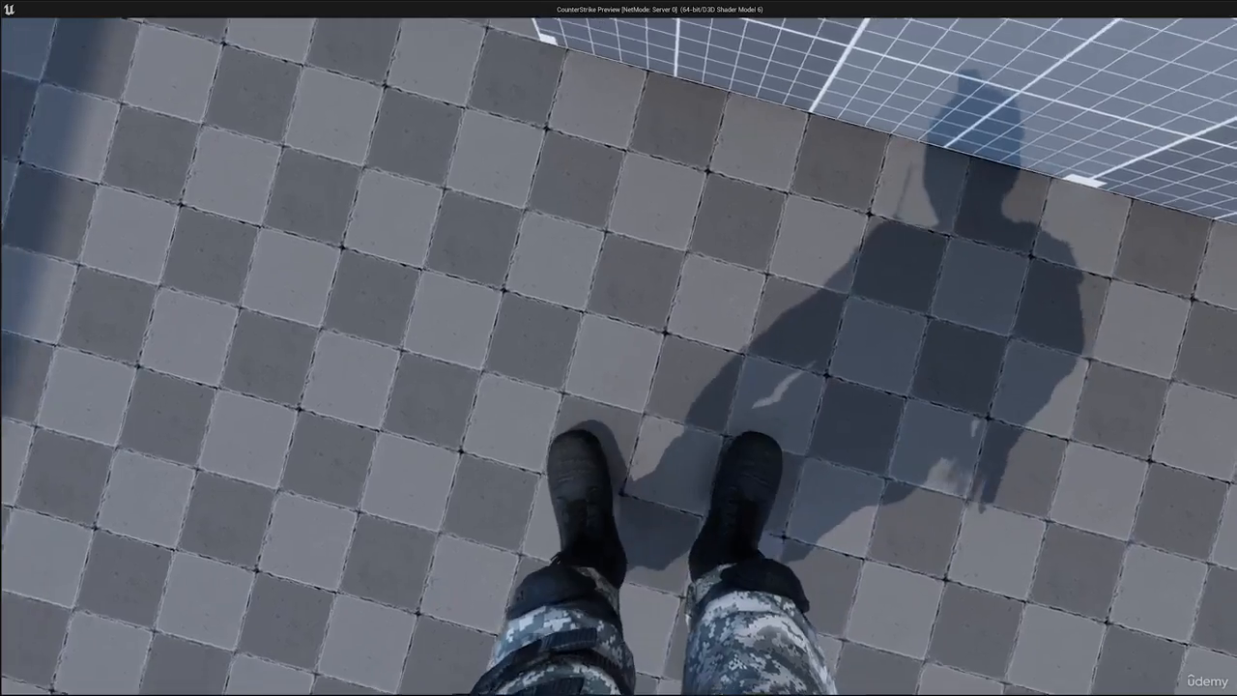
key(w)
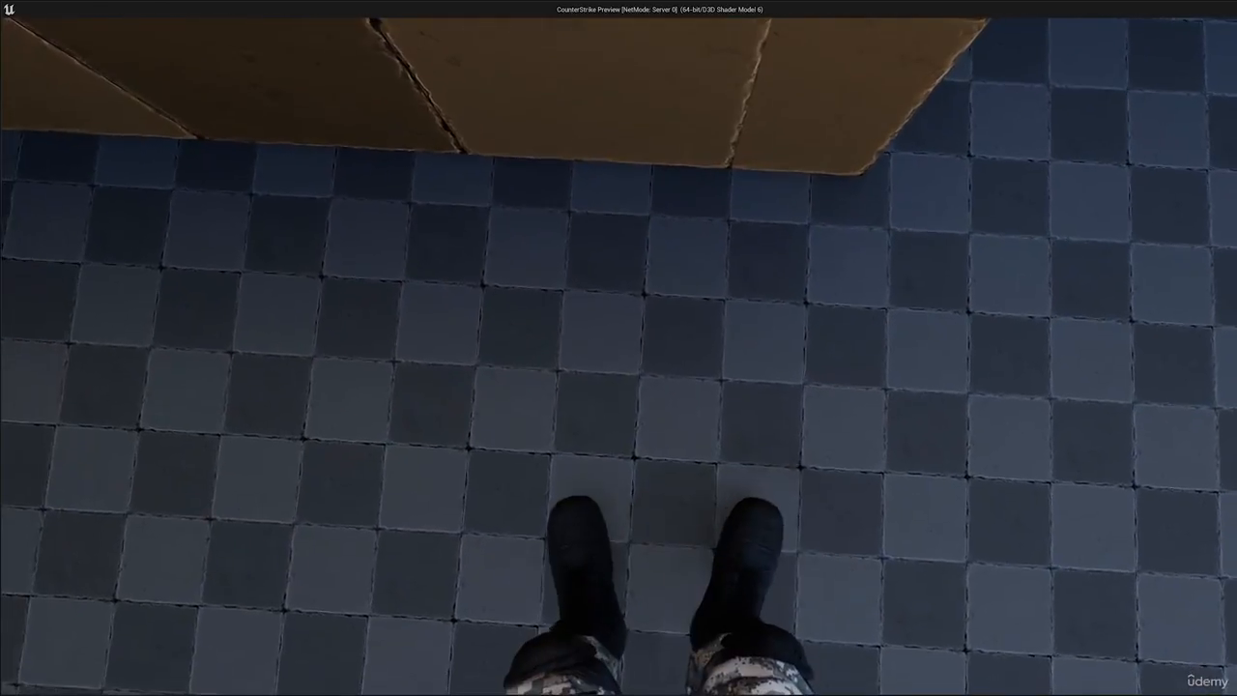
key(w)
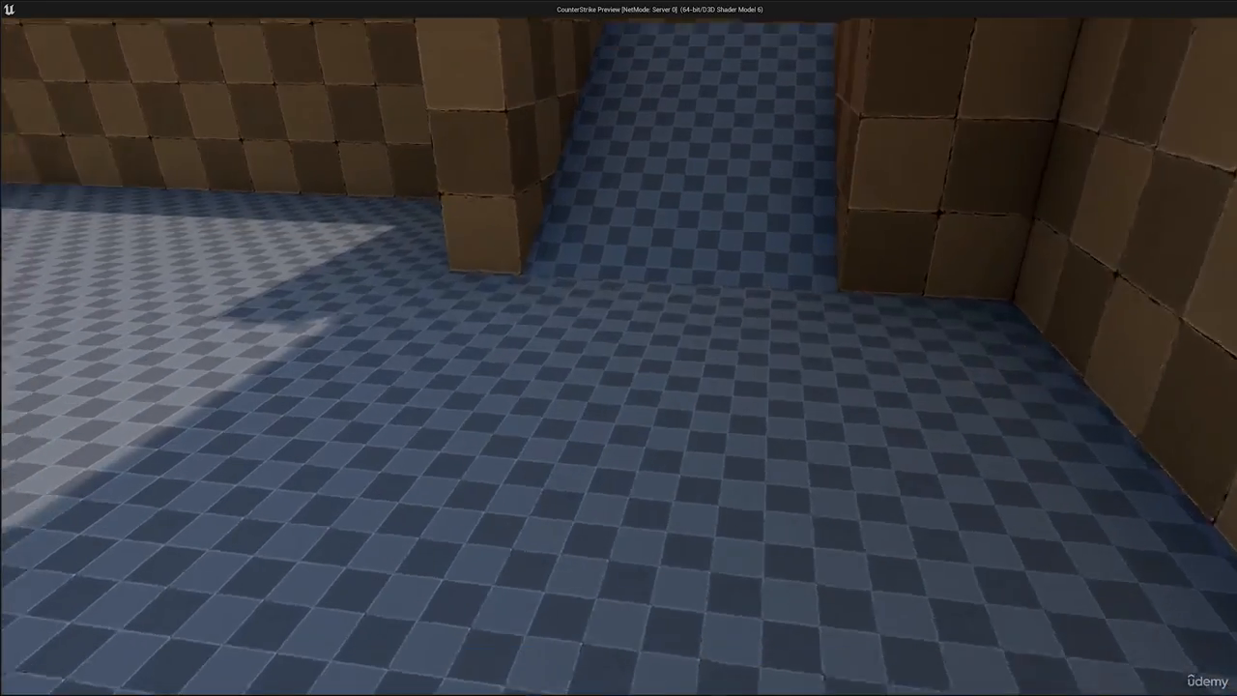
key(w)
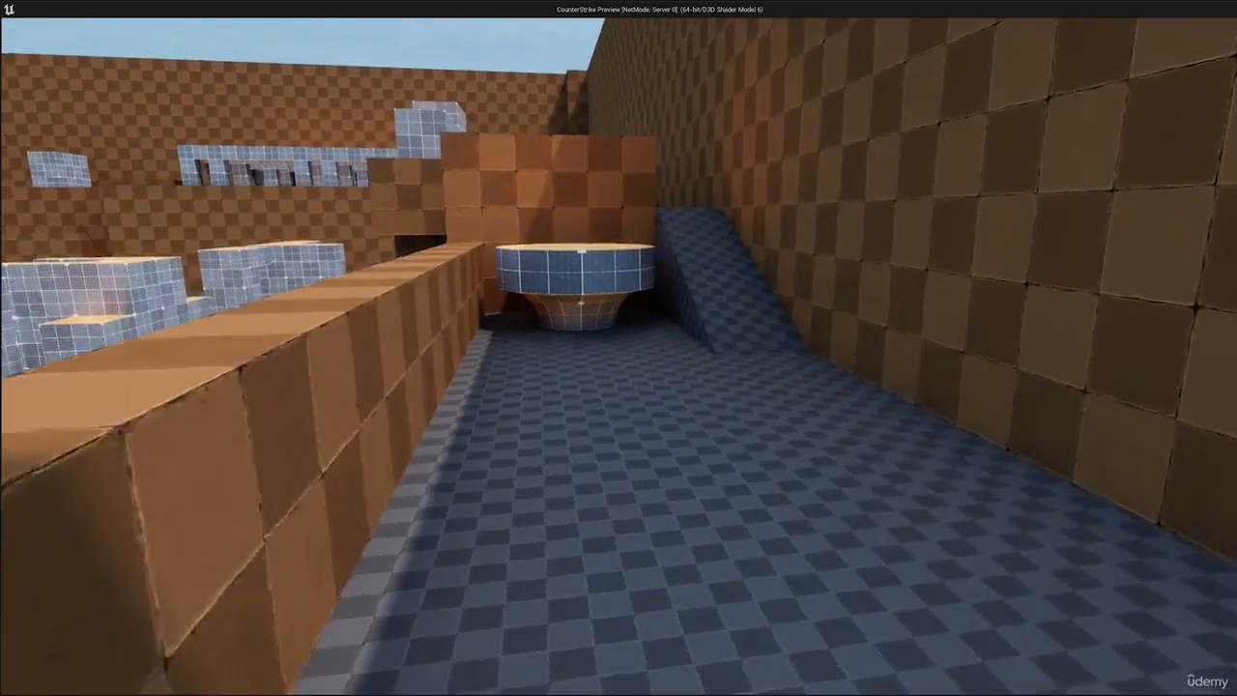
key(w)
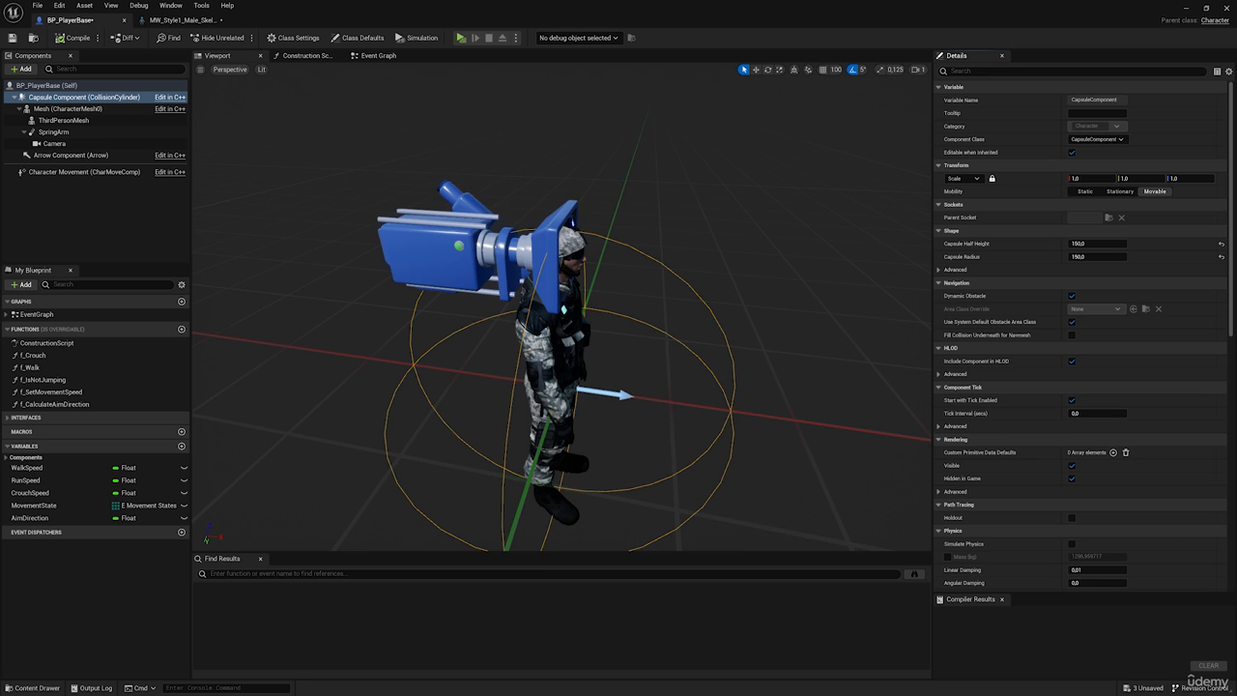
Step: Try a Capsule Radius of 70, compile the blueprint, and playtest the downward view against blocks and walls
key(s)
right_drag(580, 319, 562, 339)
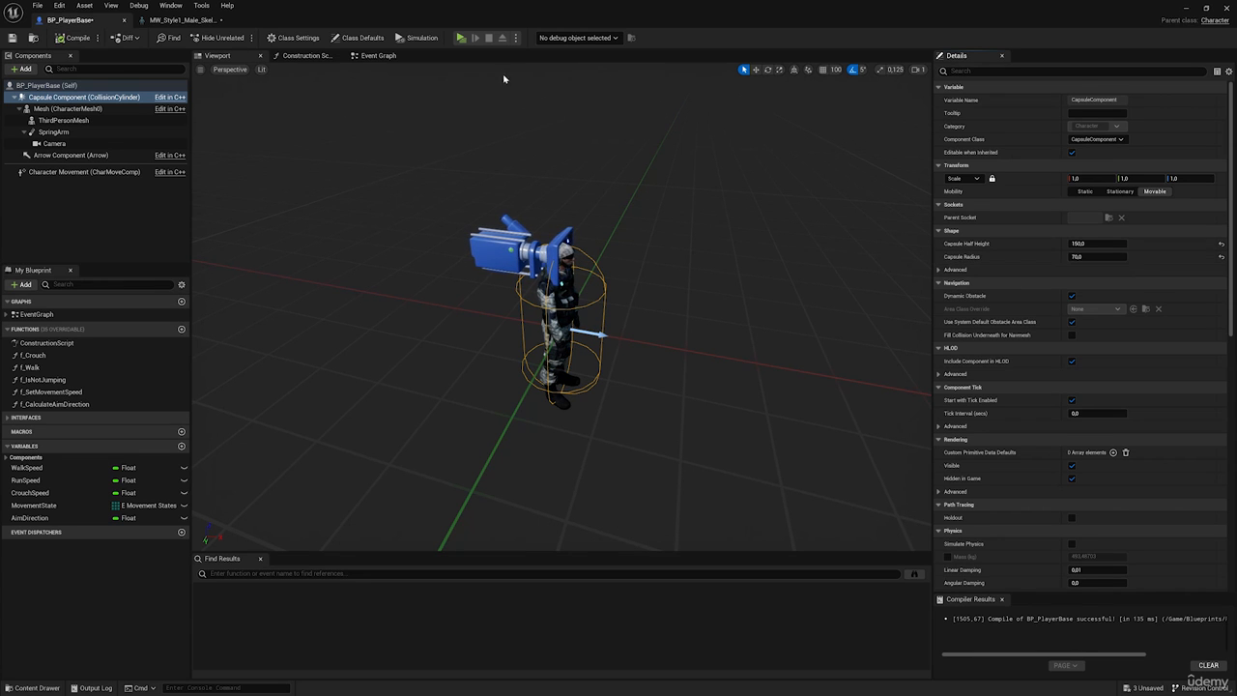
click(463, 37)
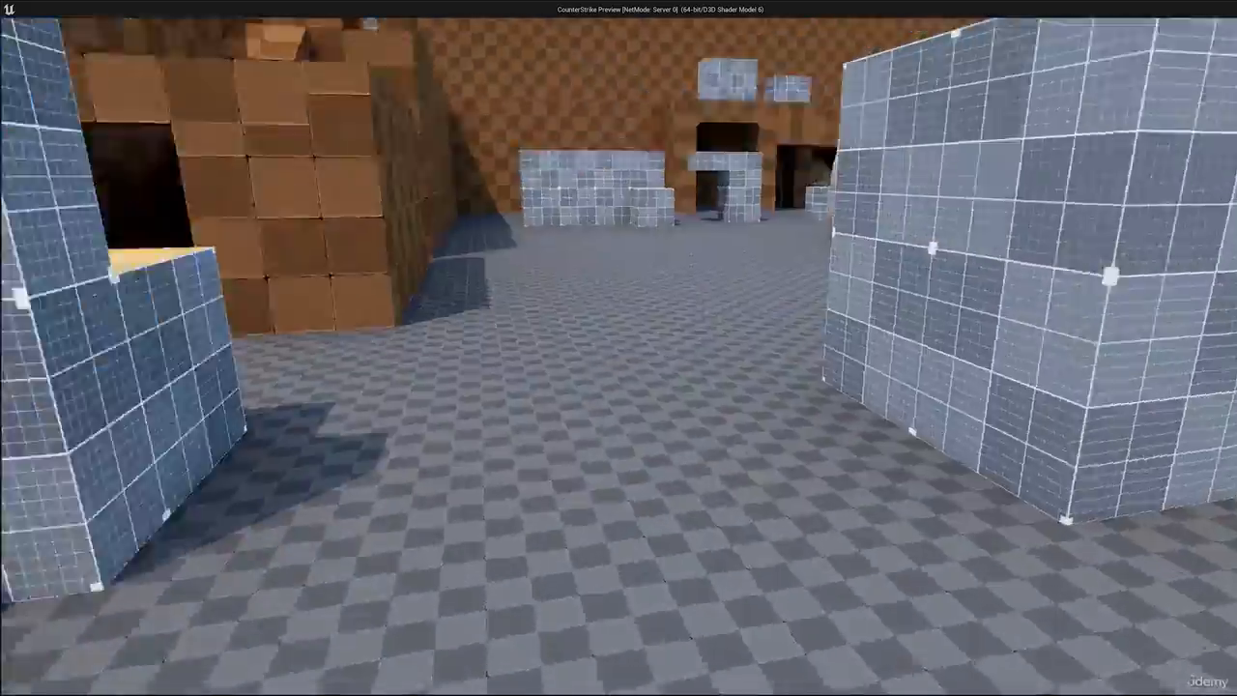
key(w)
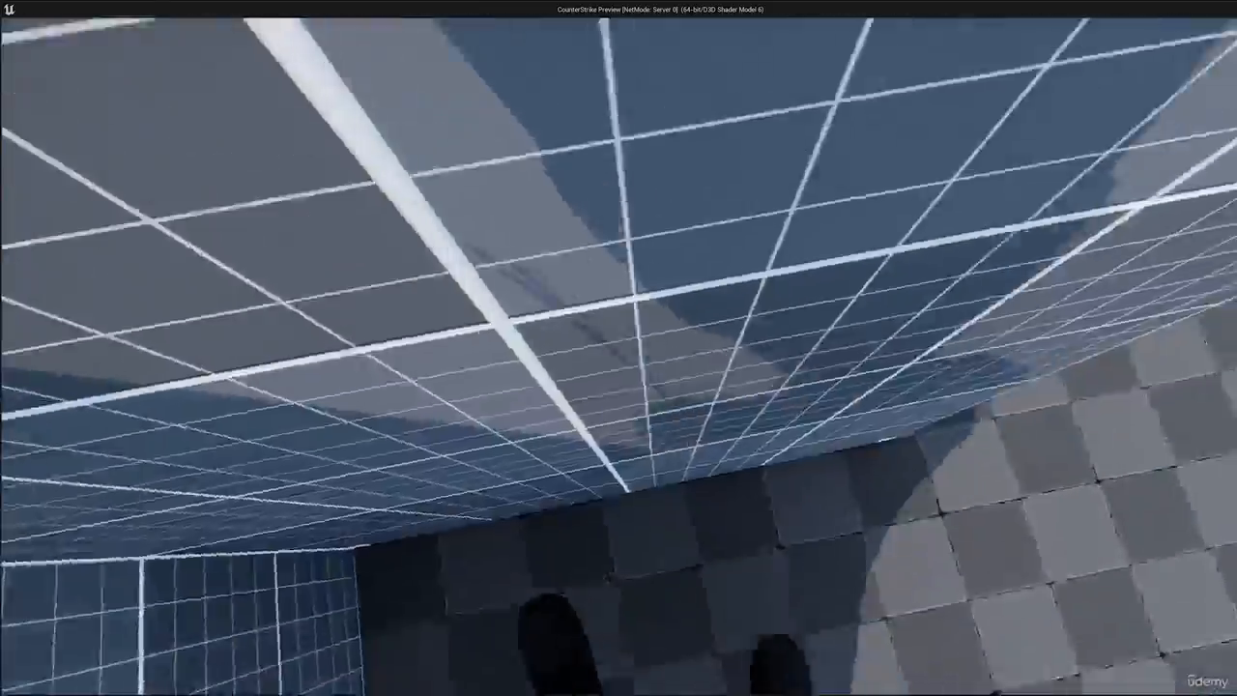
key(w)
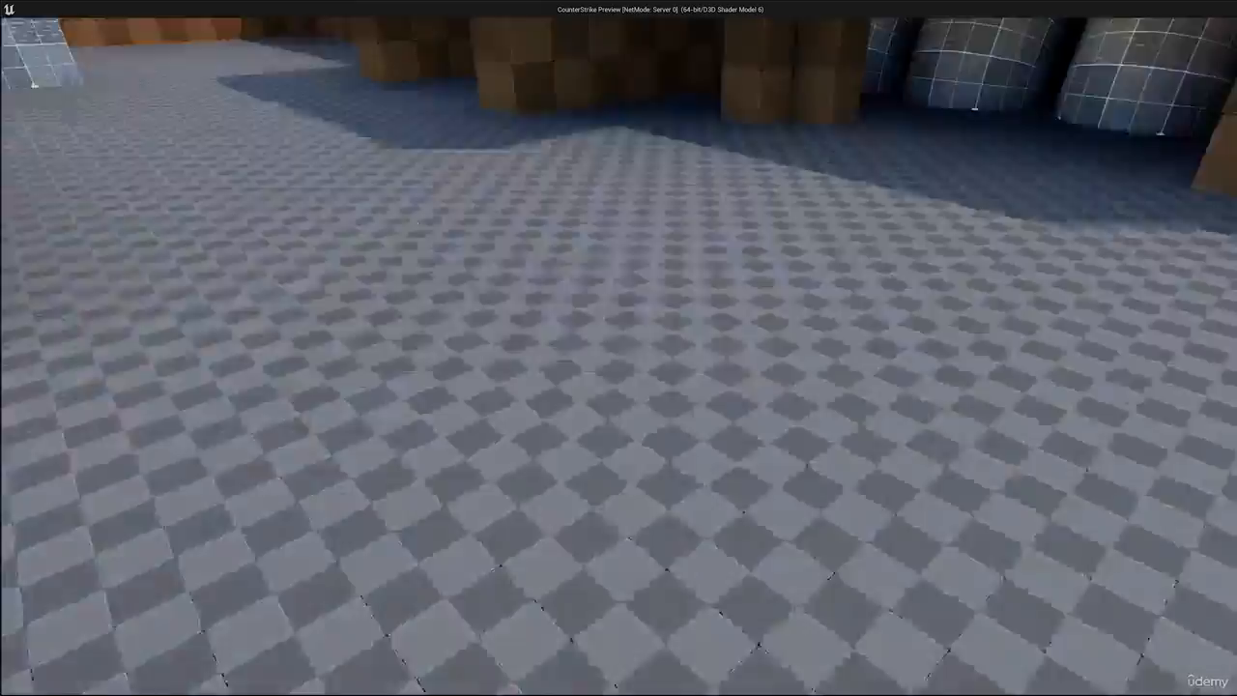
key(w)
key(w)
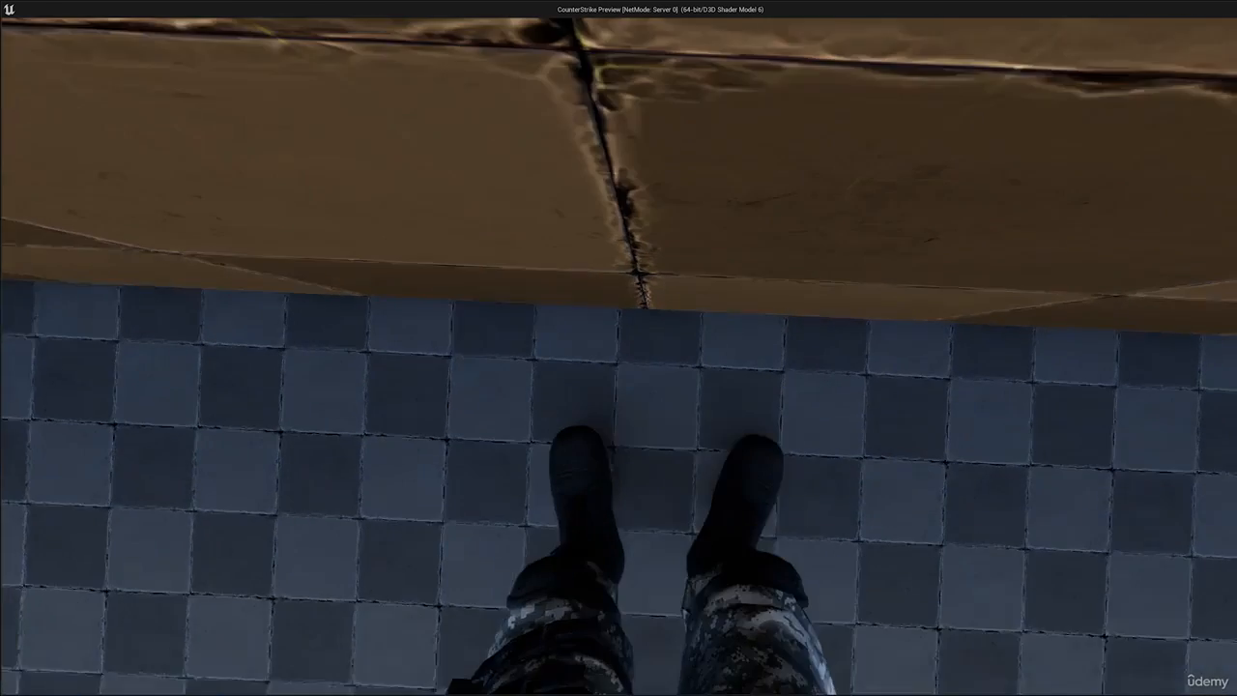
key(Escape)
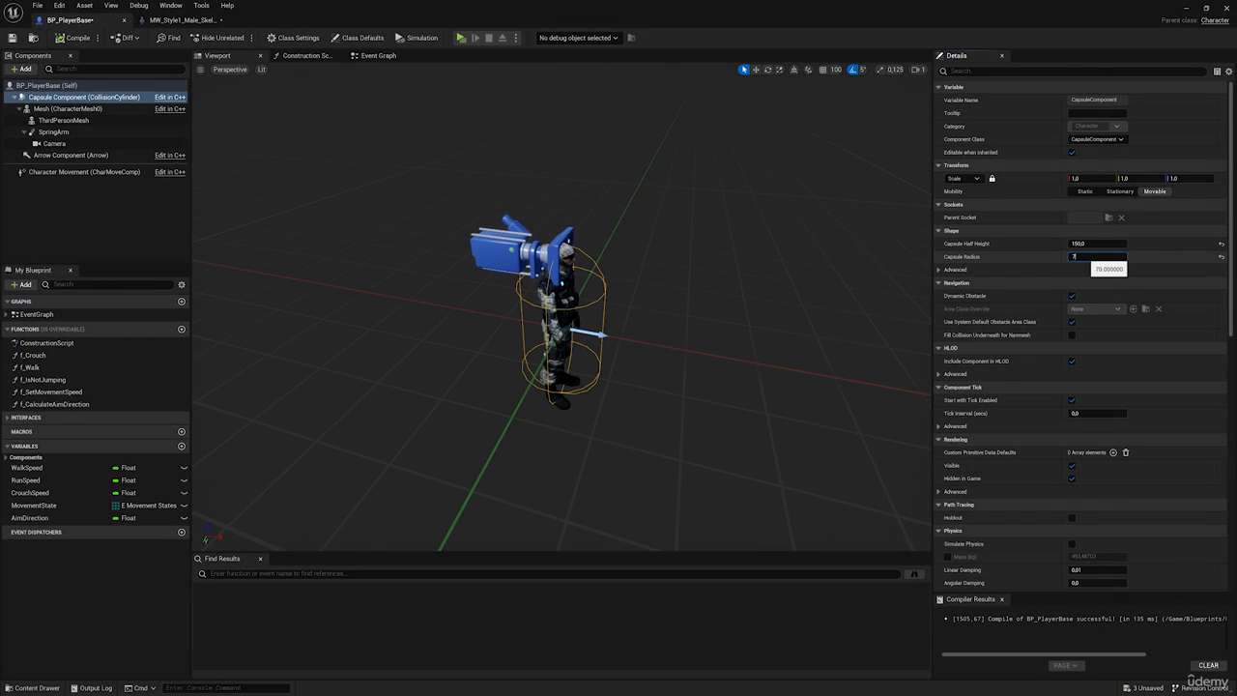
Step: Raise the Capsule Radius to 75 and increase it once more, playtesting the downward view at the wall each time
click(458, 38)
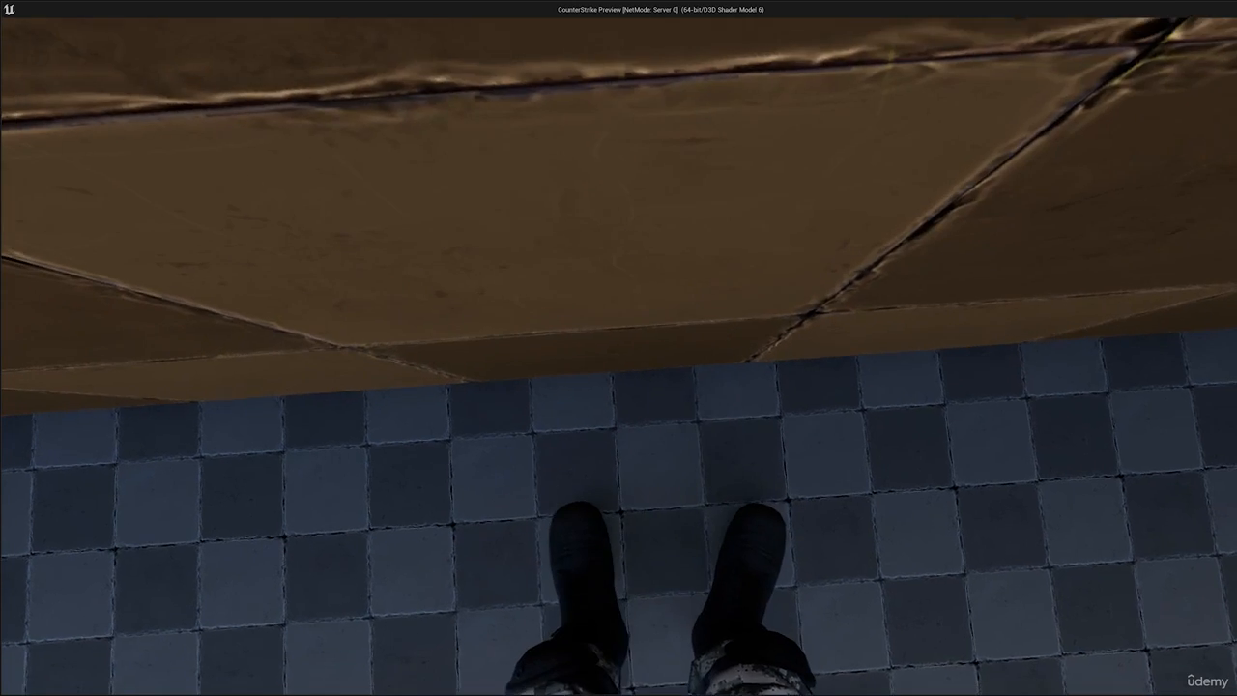
key(Escape)
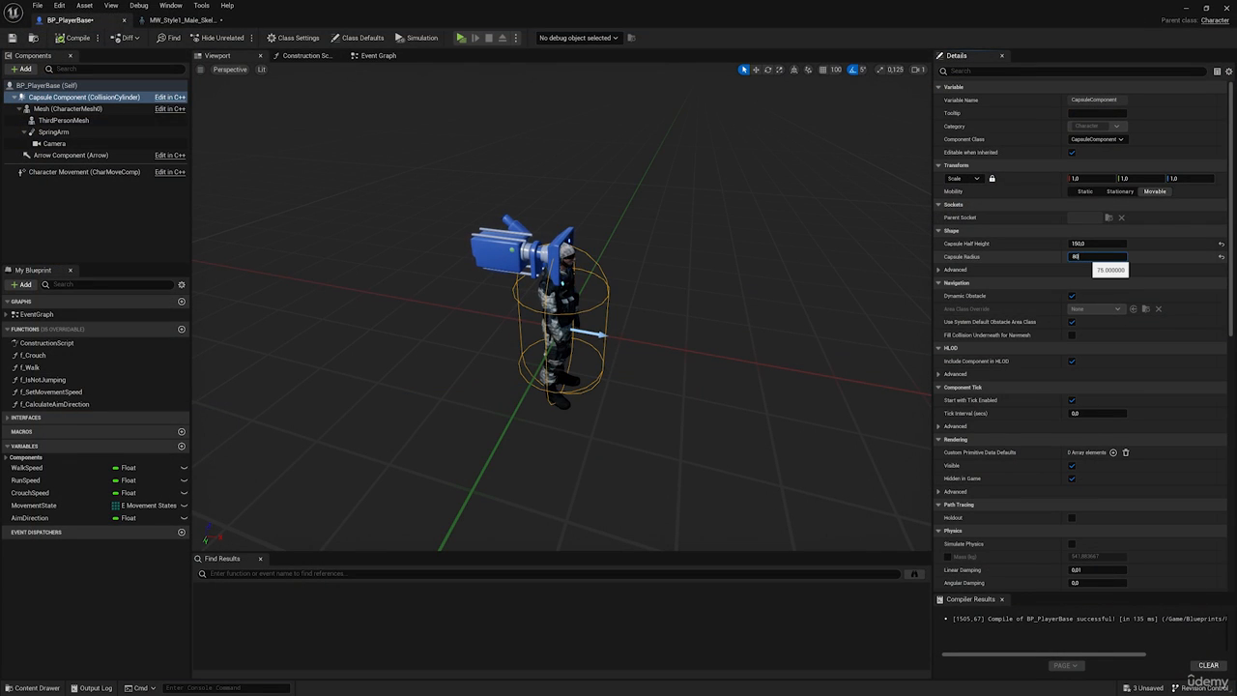
click(462, 39)
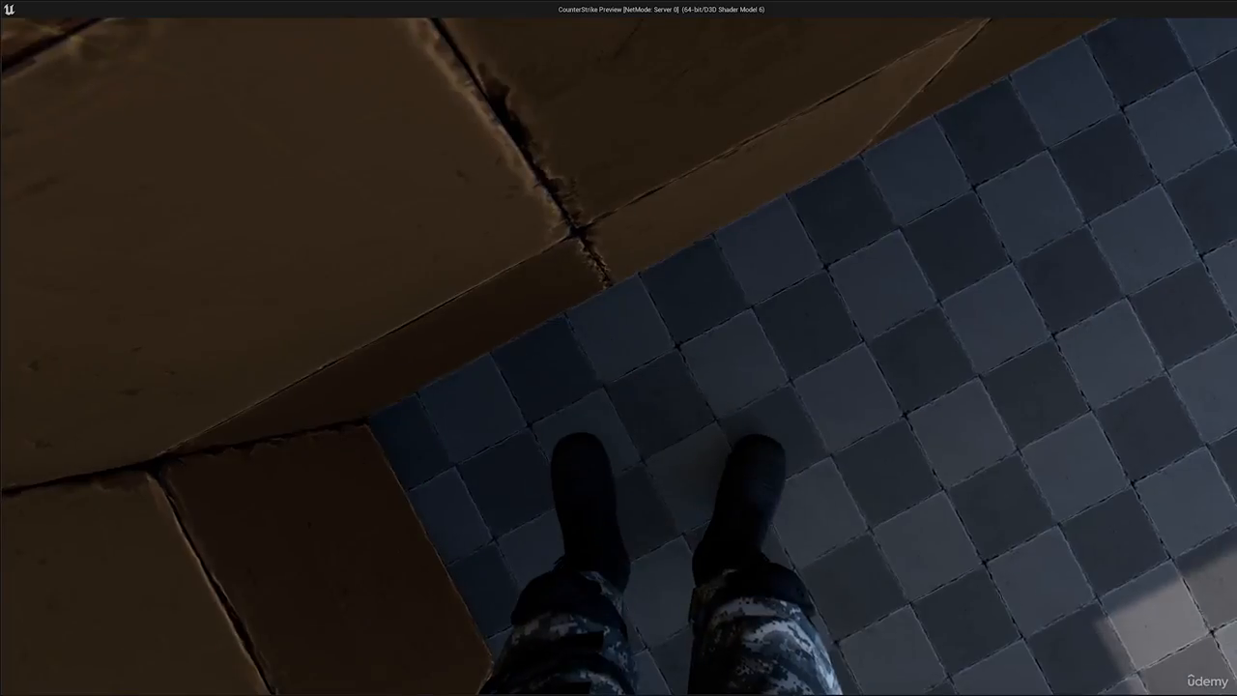
Step: Playtest the first-person camera by walking along the brick walls, around the round platform and past the low brick walls
key(w)
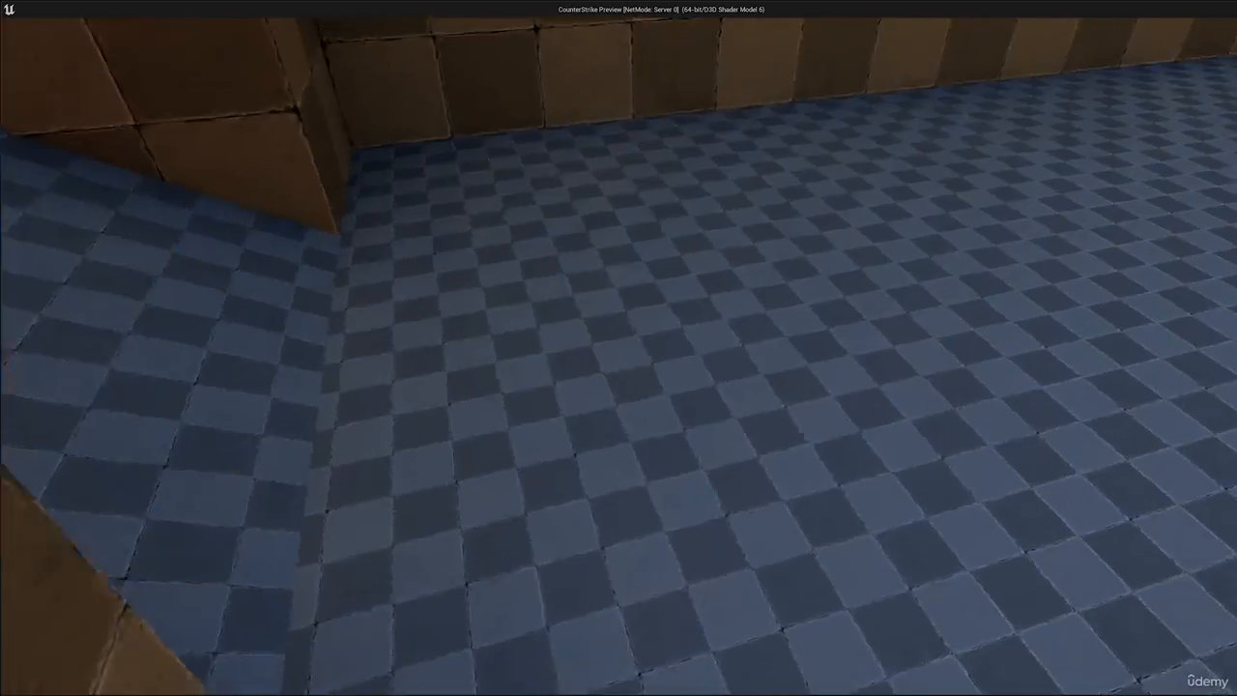
key(w)
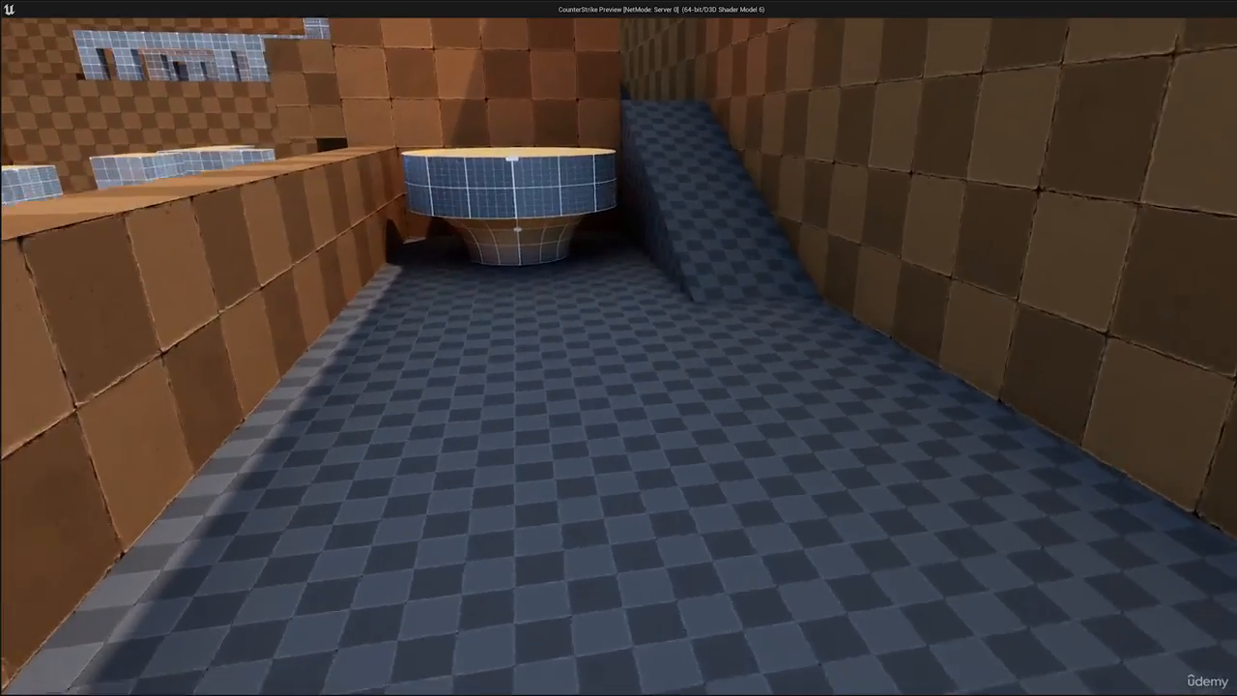
key(w)
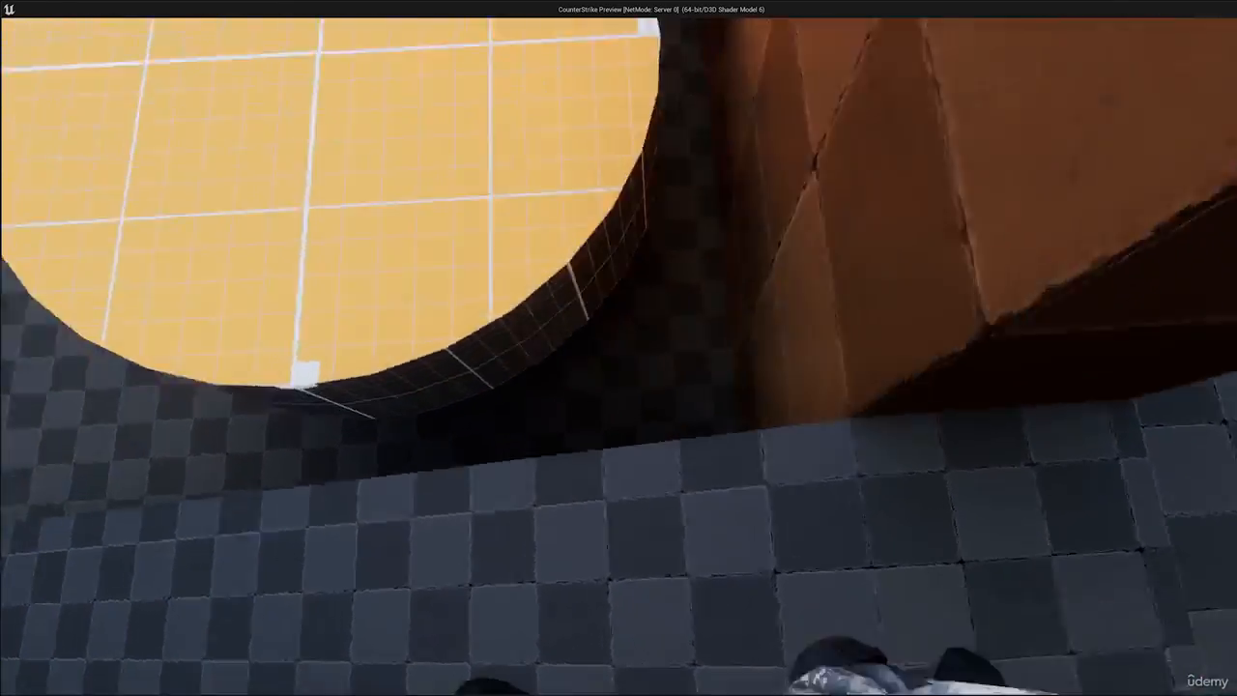
key(w)
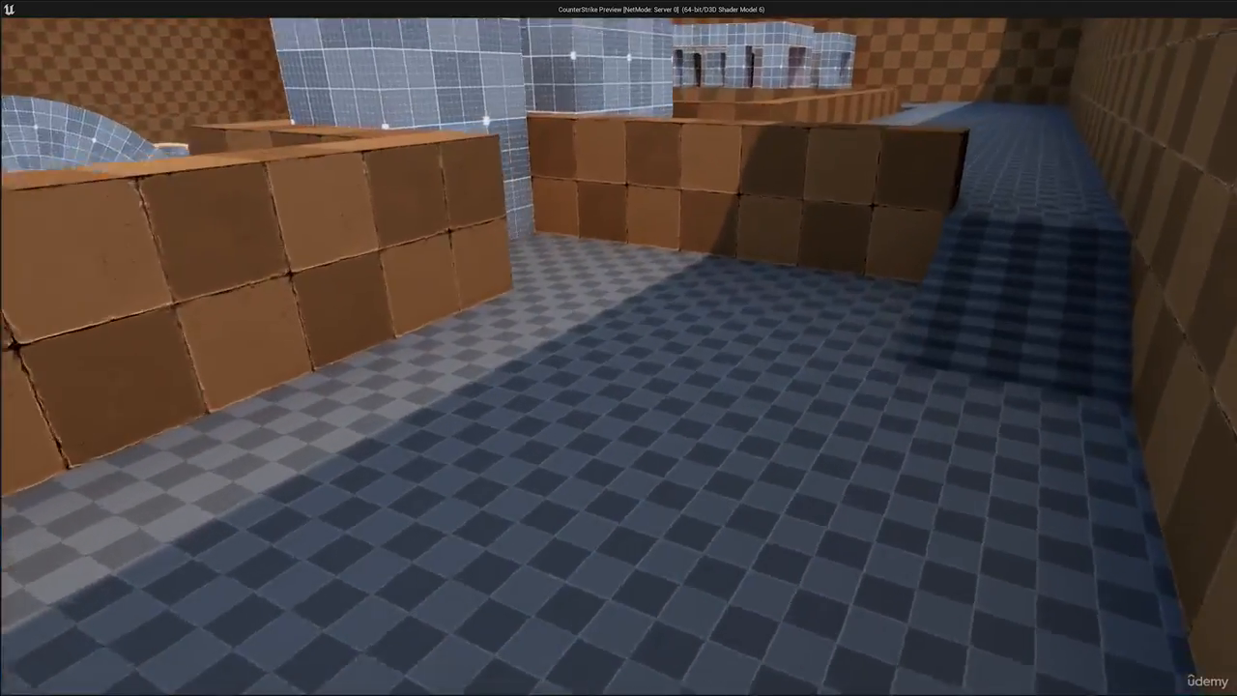
key(w)
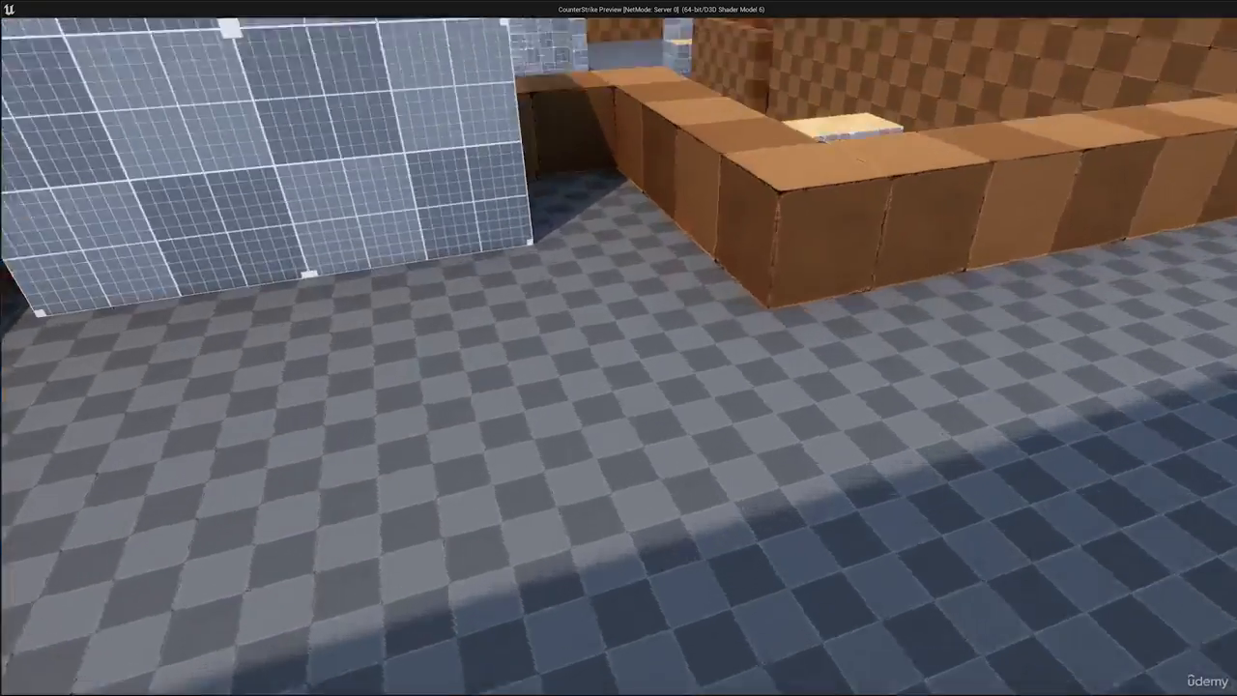
Step: Test the downward view while jumping and moving in the gap between the tall grid block and the low brick wall
key(w)
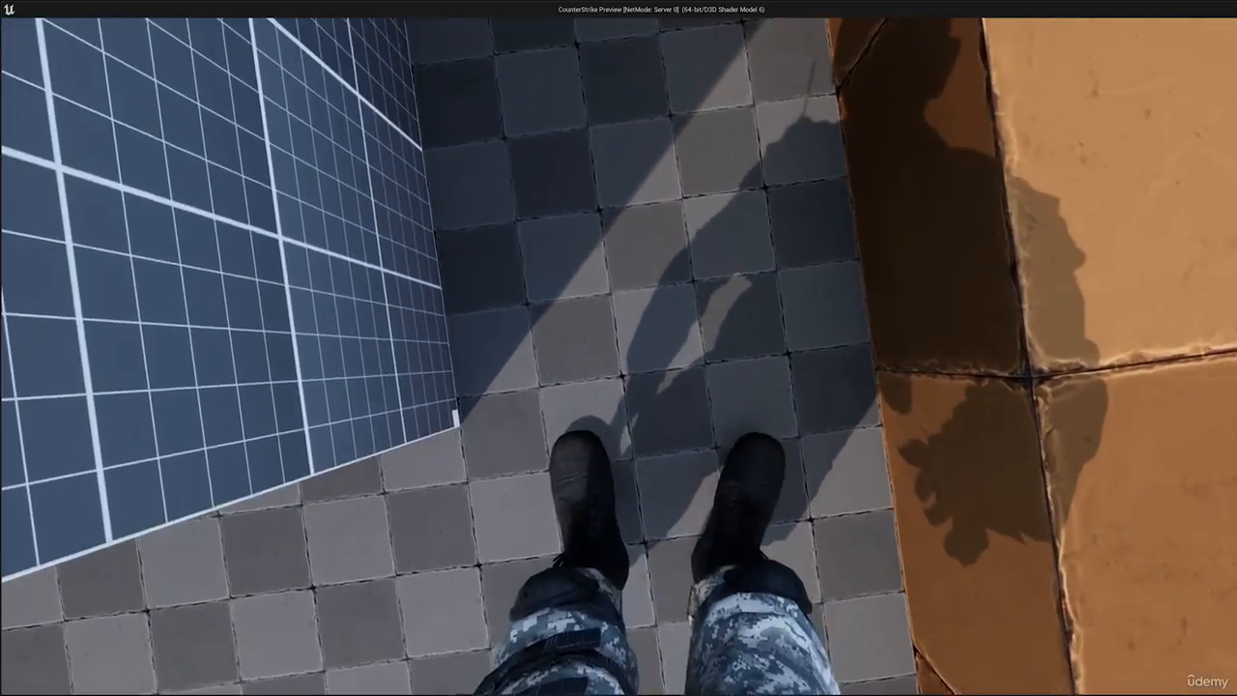
key(space)
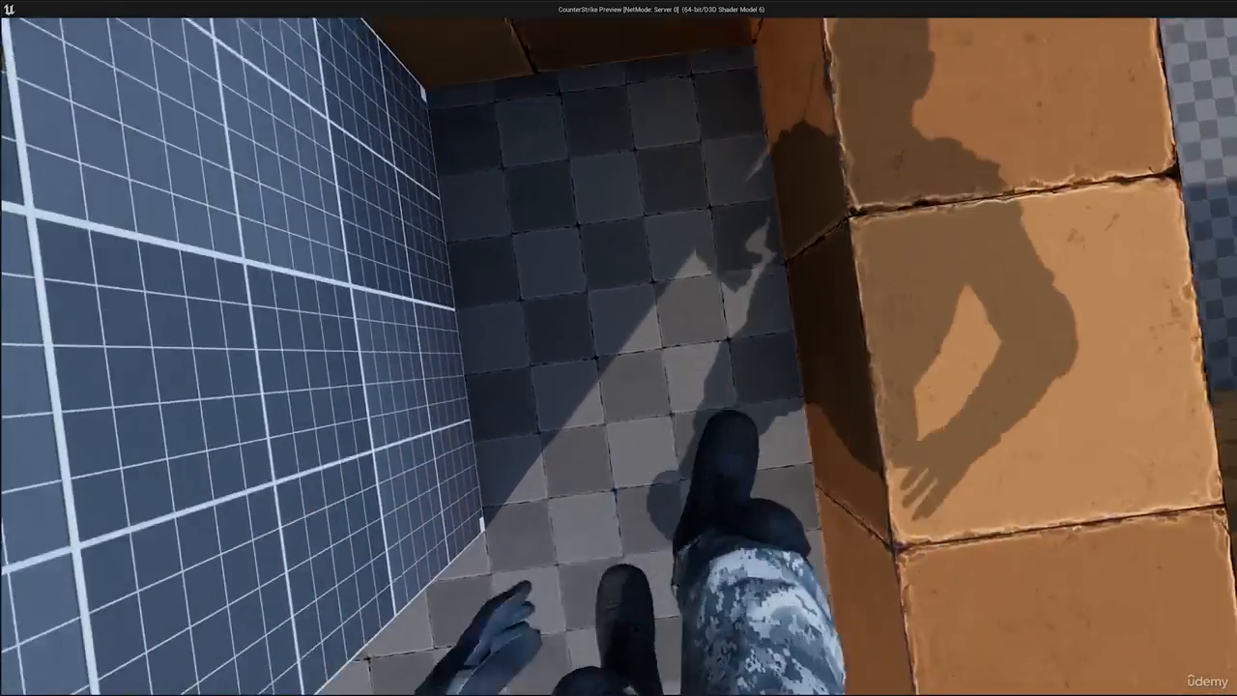
key(space)
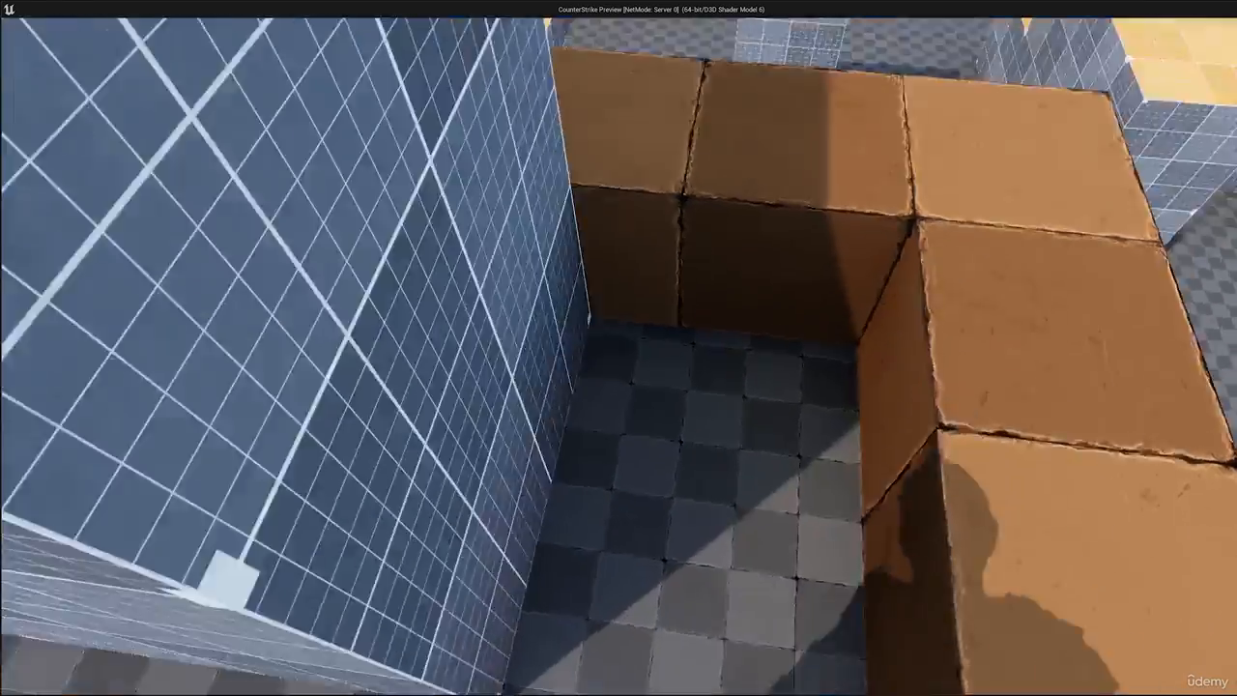
key(s)
key(w)
key(space)
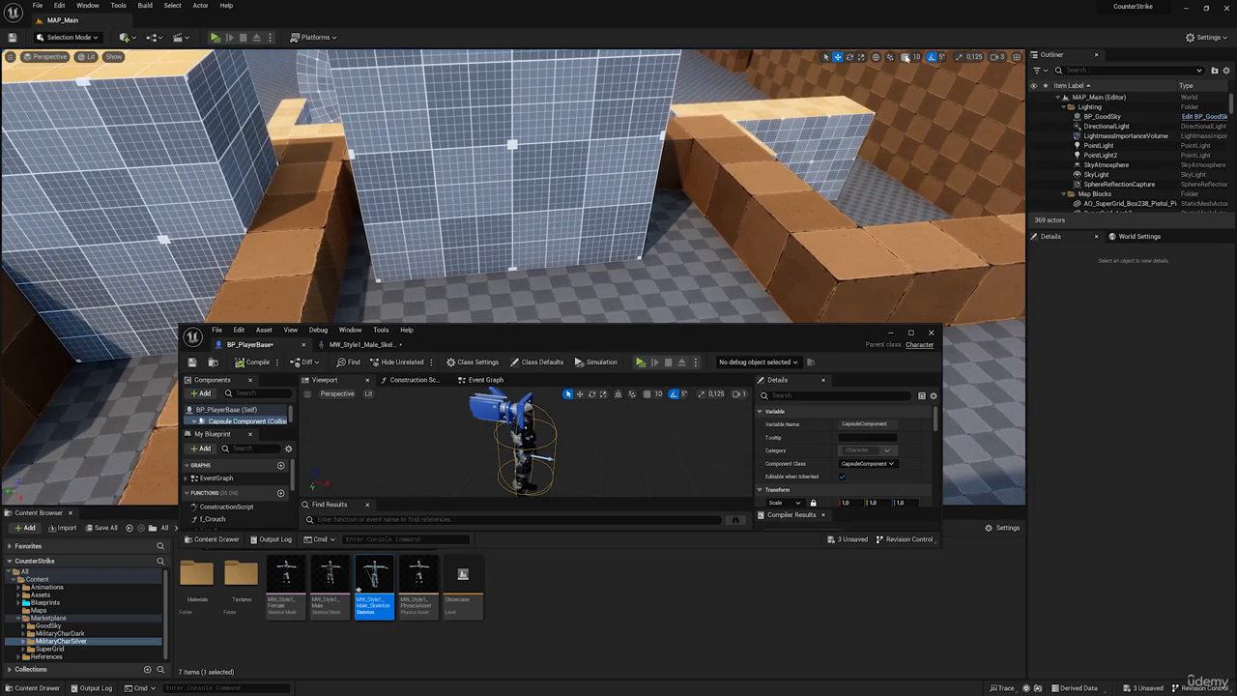
Step: Move the tall grid block SuperGrid_Box214 along the Y axis toward the adjacent low brick wall
right_drag(466, 274, 401, 261)
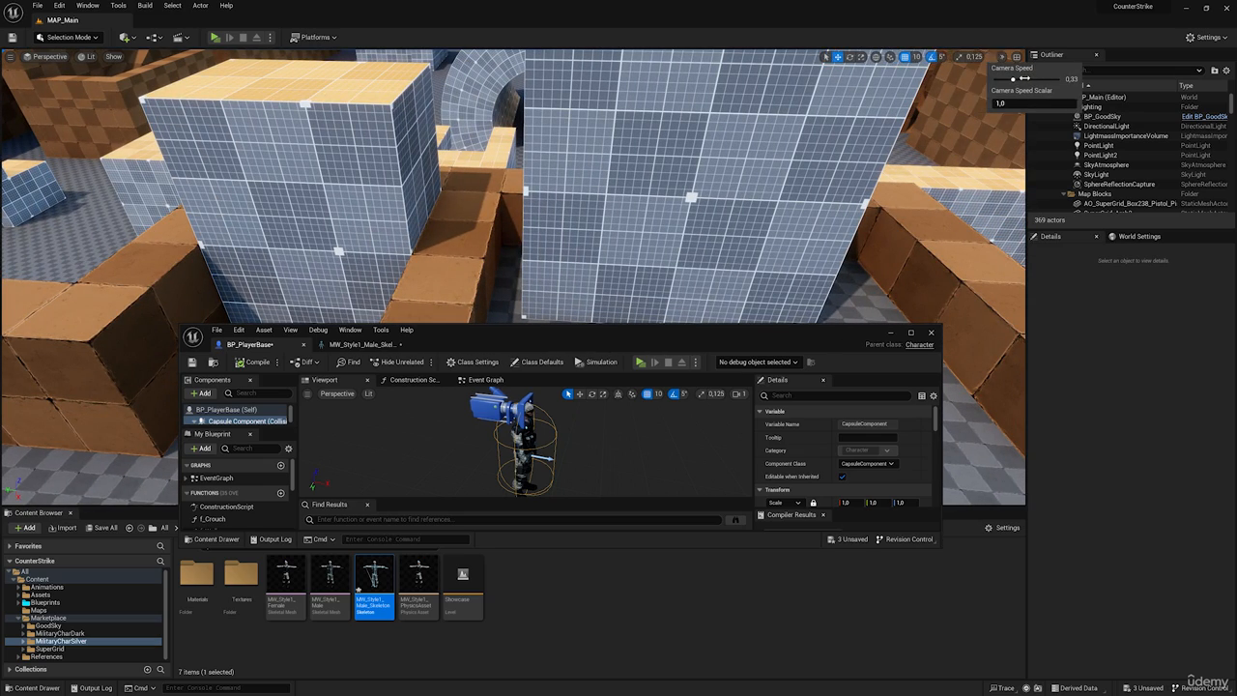
right_drag(575, 200, 576, 255)
click(575, 200)
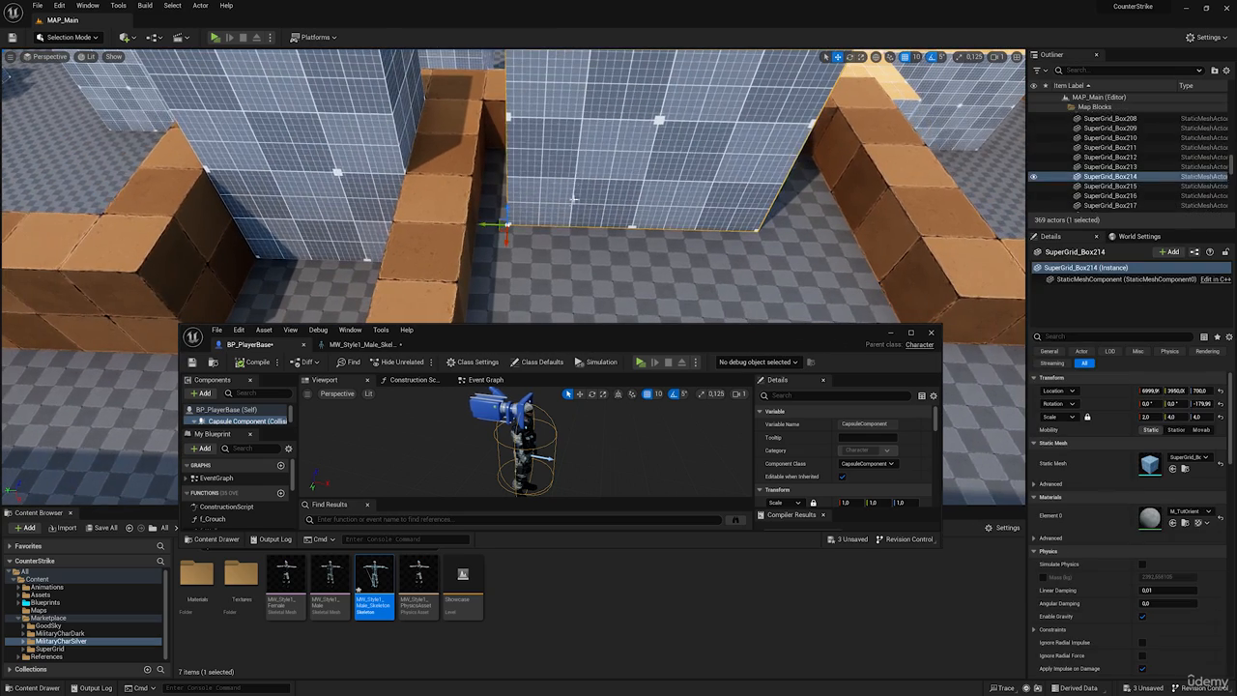
drag(482, 226, 452, 228)
right_drag(798, 149, 685, 329)
key(w)
Step: Position the tall grid block SuperGrid_Box82 at Y 4000 between the low brick walls and save the map
double_click(546, 351)
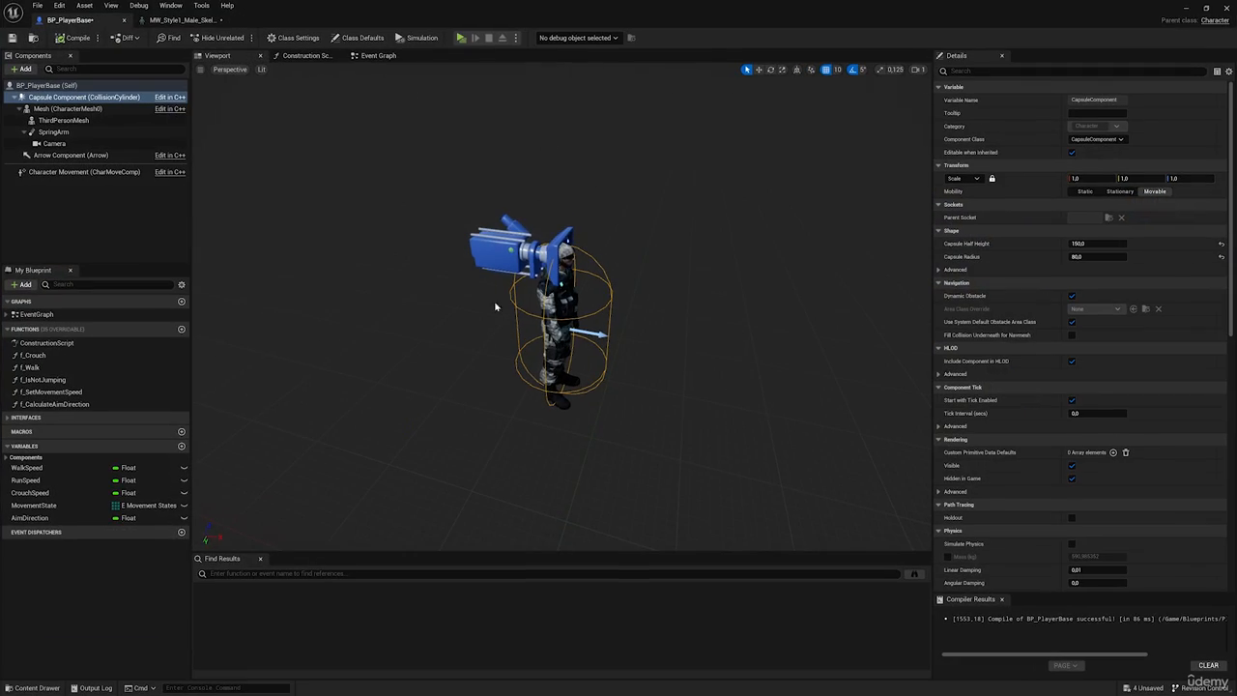
drag(455, 13, 522, 354)
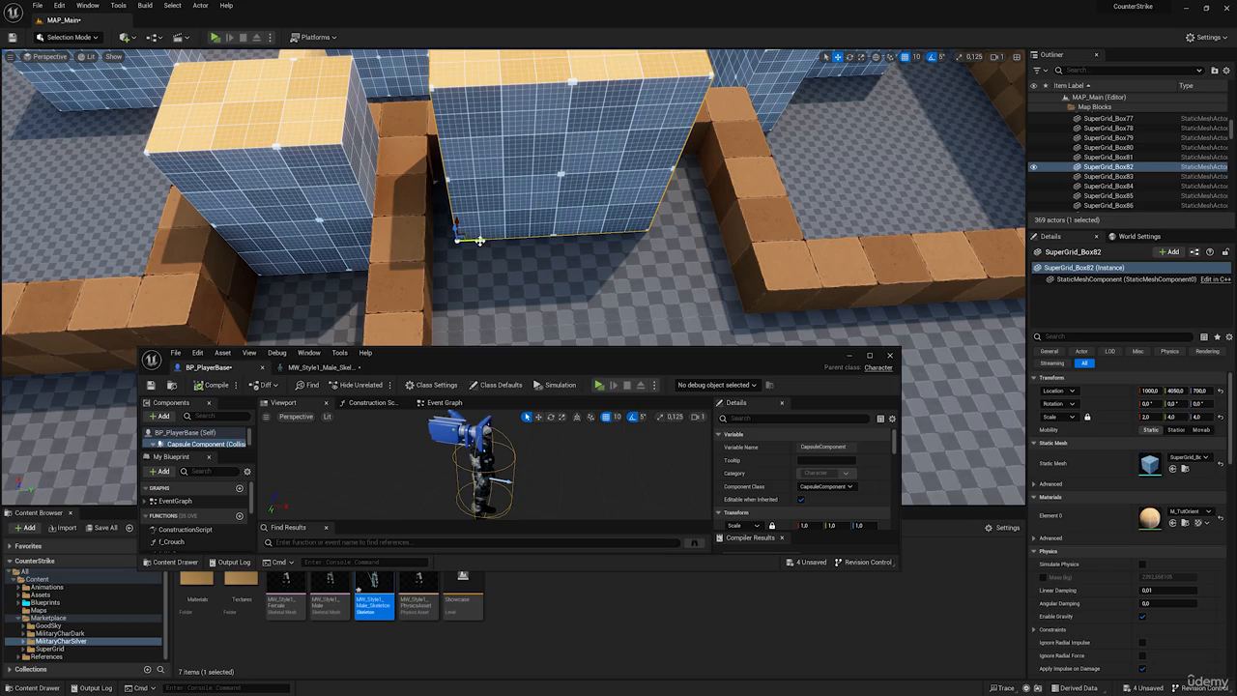
right_drag(532, 248, 653, 275)
key(ctrl+s)
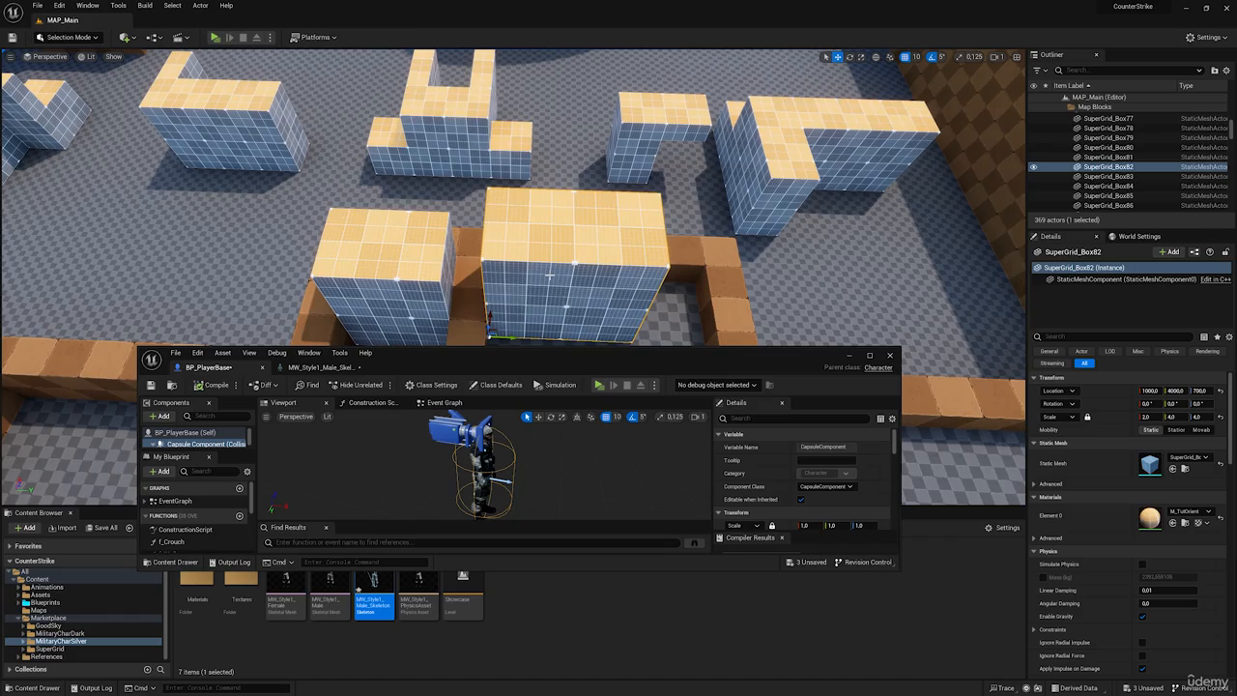
Step: Playtest the edited map, running past the brick walls and the ramp to the open area with the grid blocks
click(215, 37)
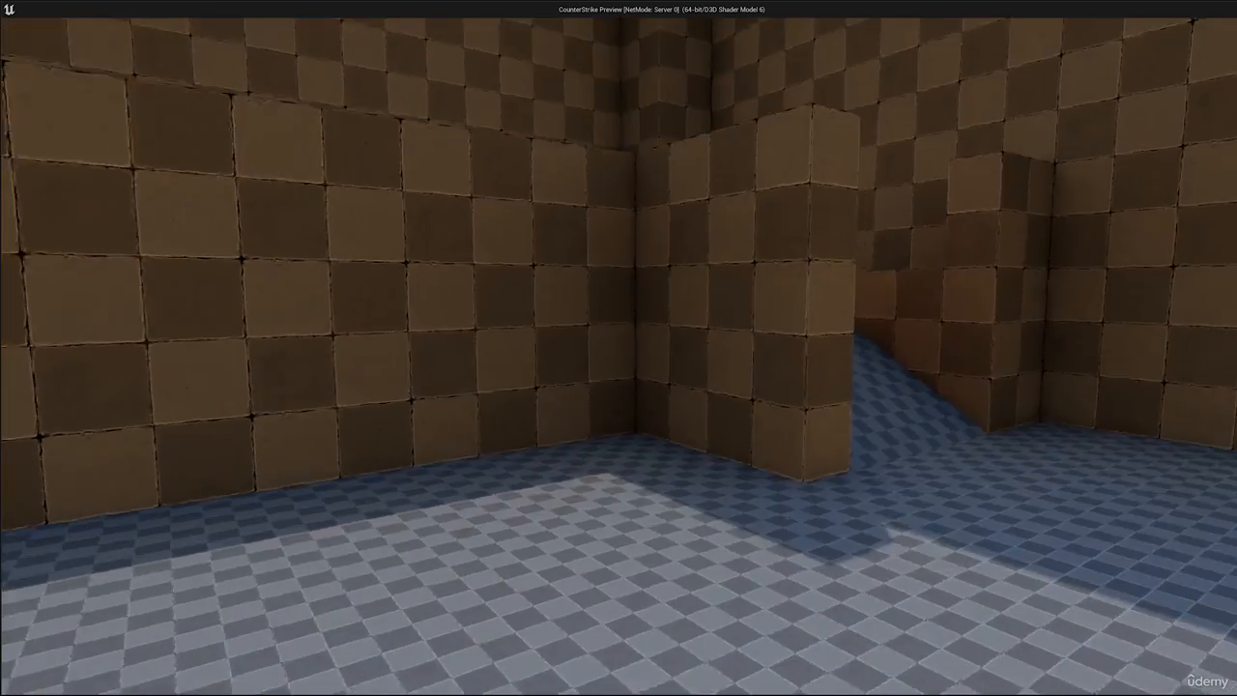
key(w)
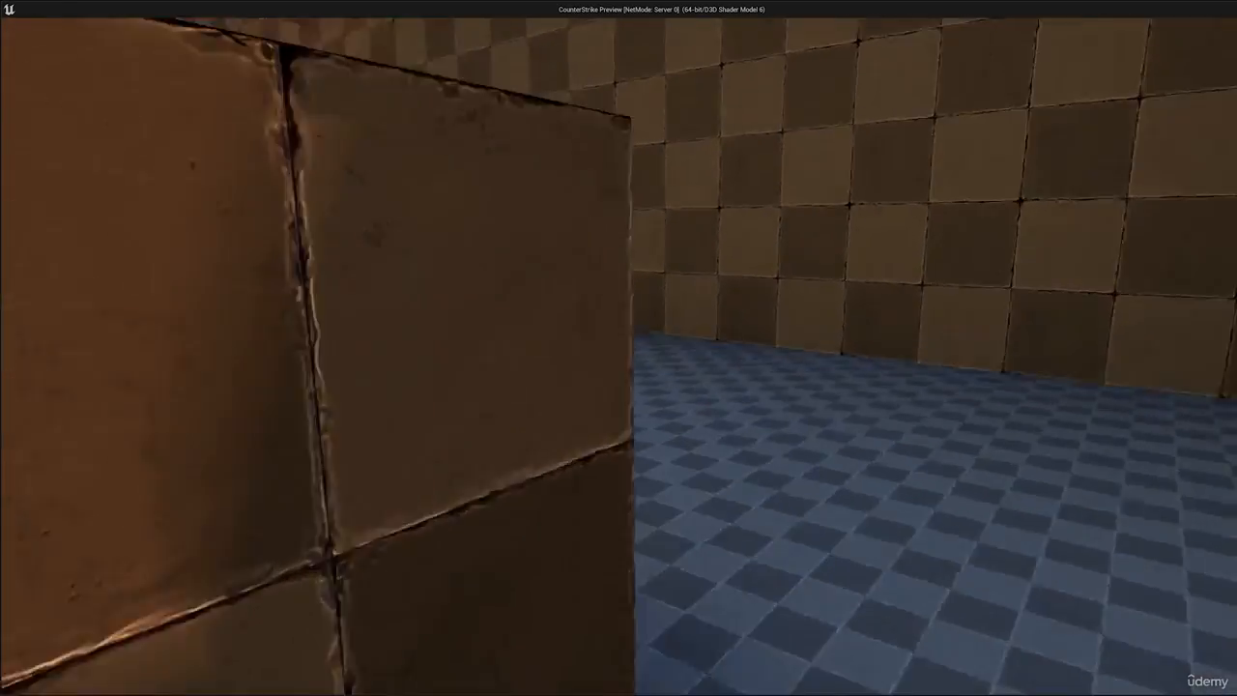
key(w)
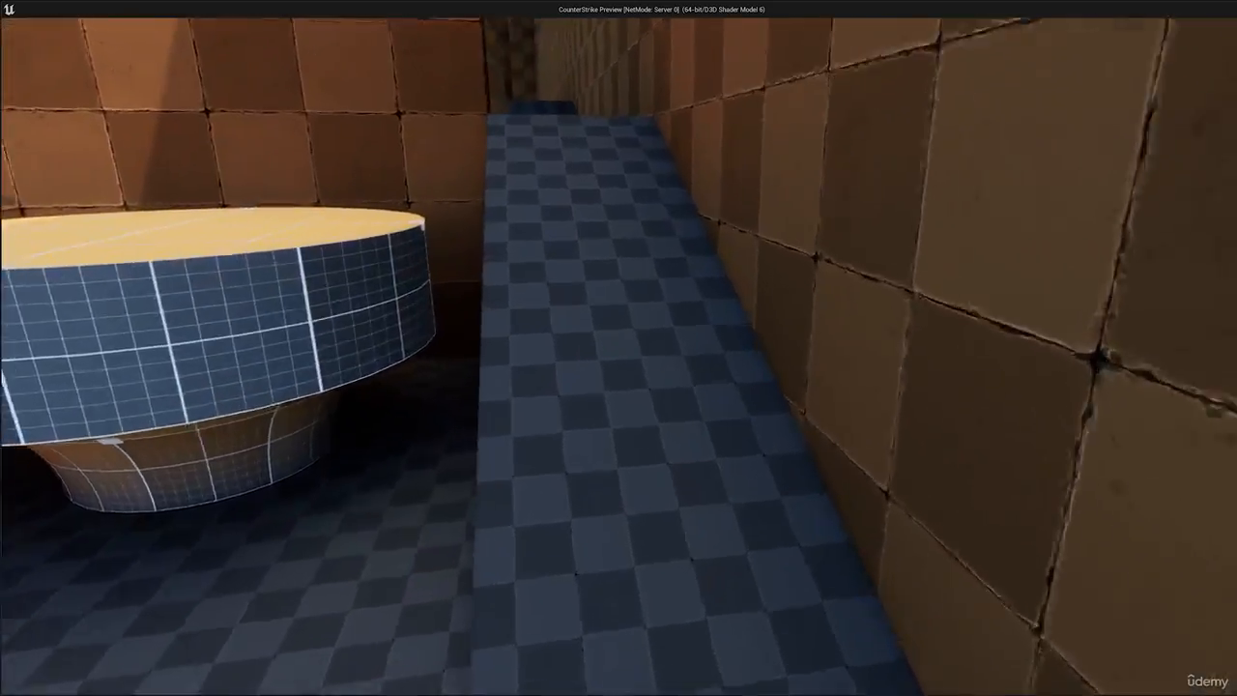
key(w)
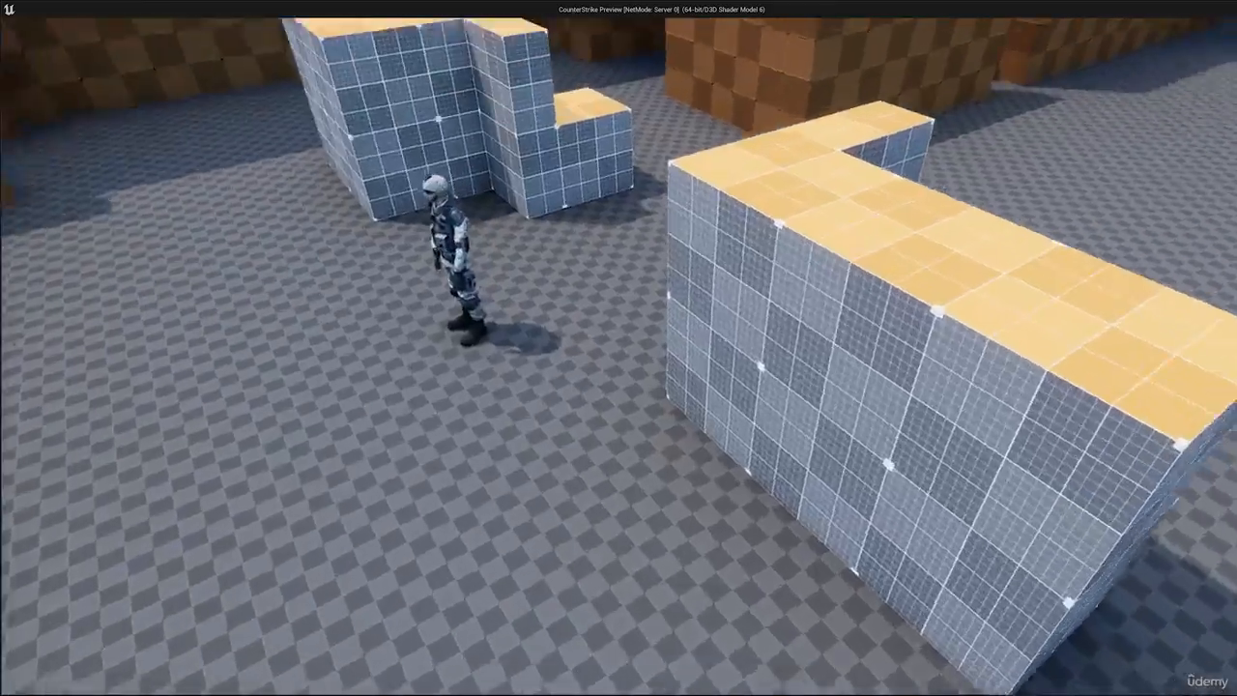
key(w)
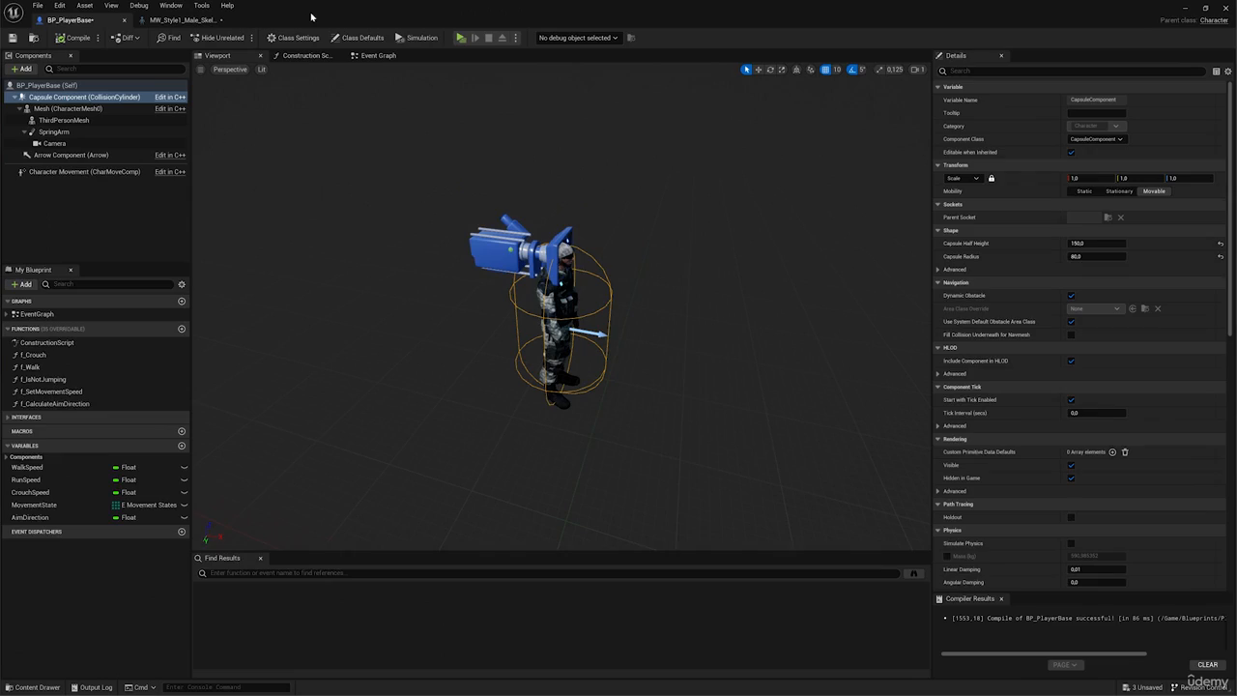
Step: Examine the S_Camera socket's placement at the head of the male skeleton from the front and side
click(192, 20)
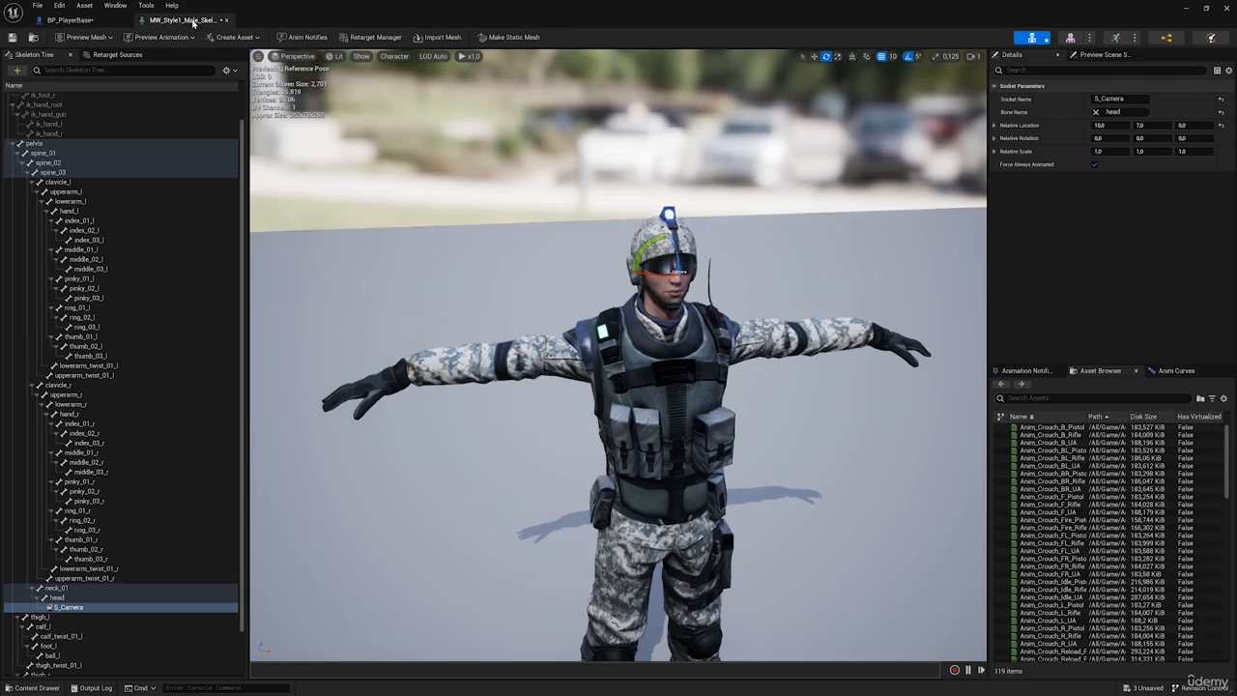
key(a)
right_drag(710, 281, 841, 295)
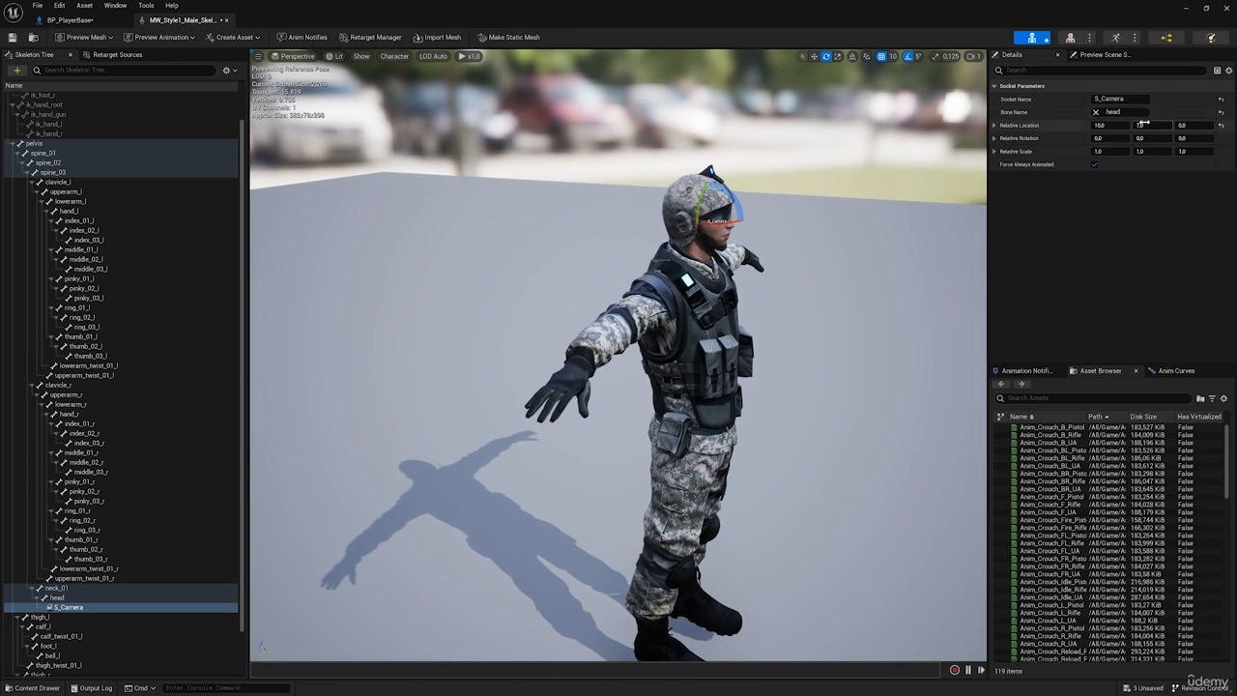
right_drag(699, 222, 711, 193)
key(w)
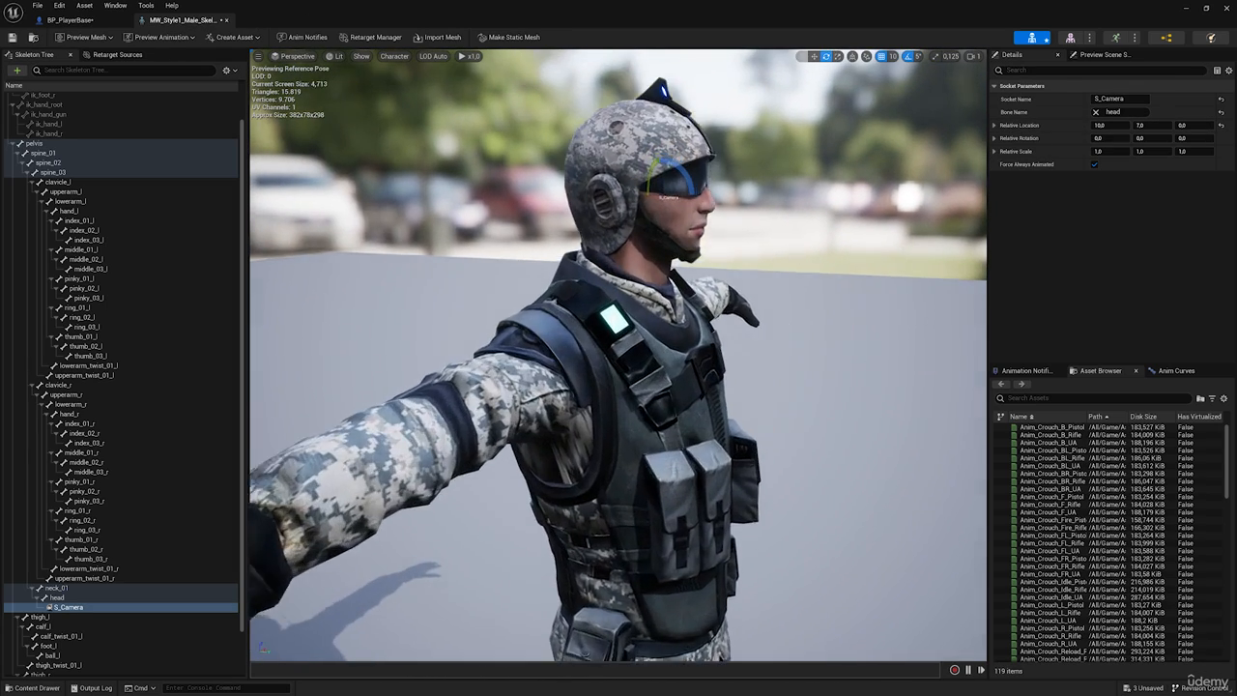
key(s)
Step: Compile the BP_PlayerBase blueprint and save all modified assets
click(68, 21)
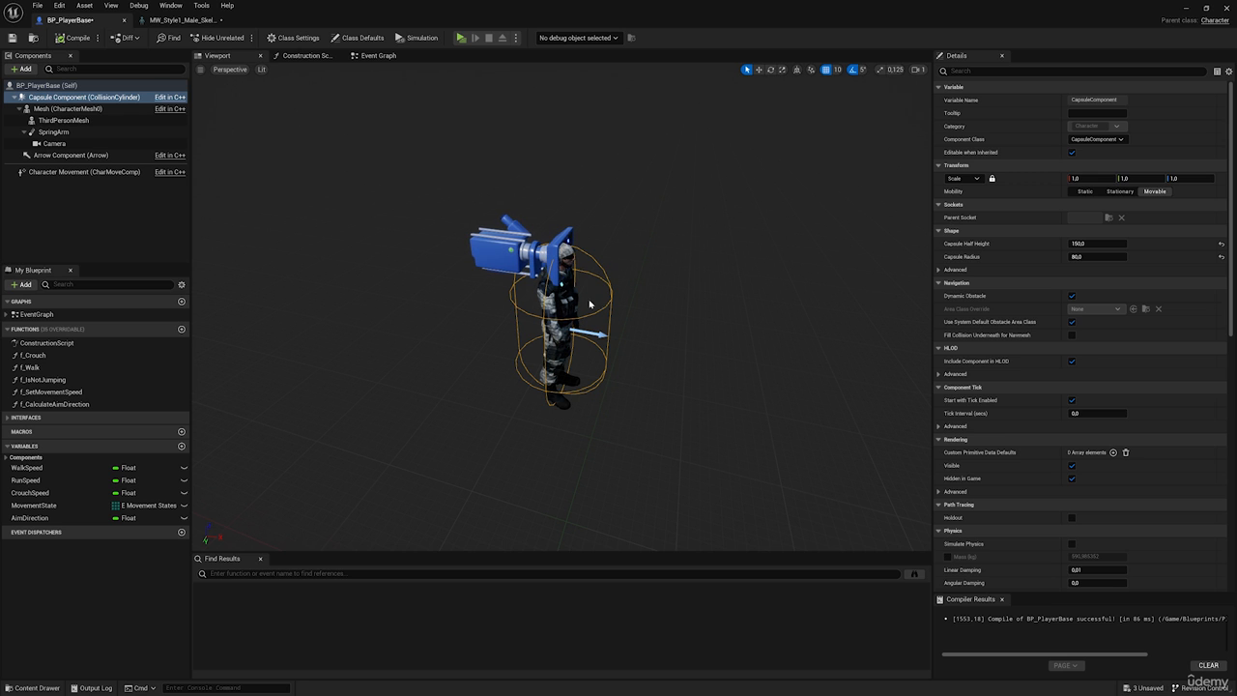
click(76, 38)
click(43, 6)
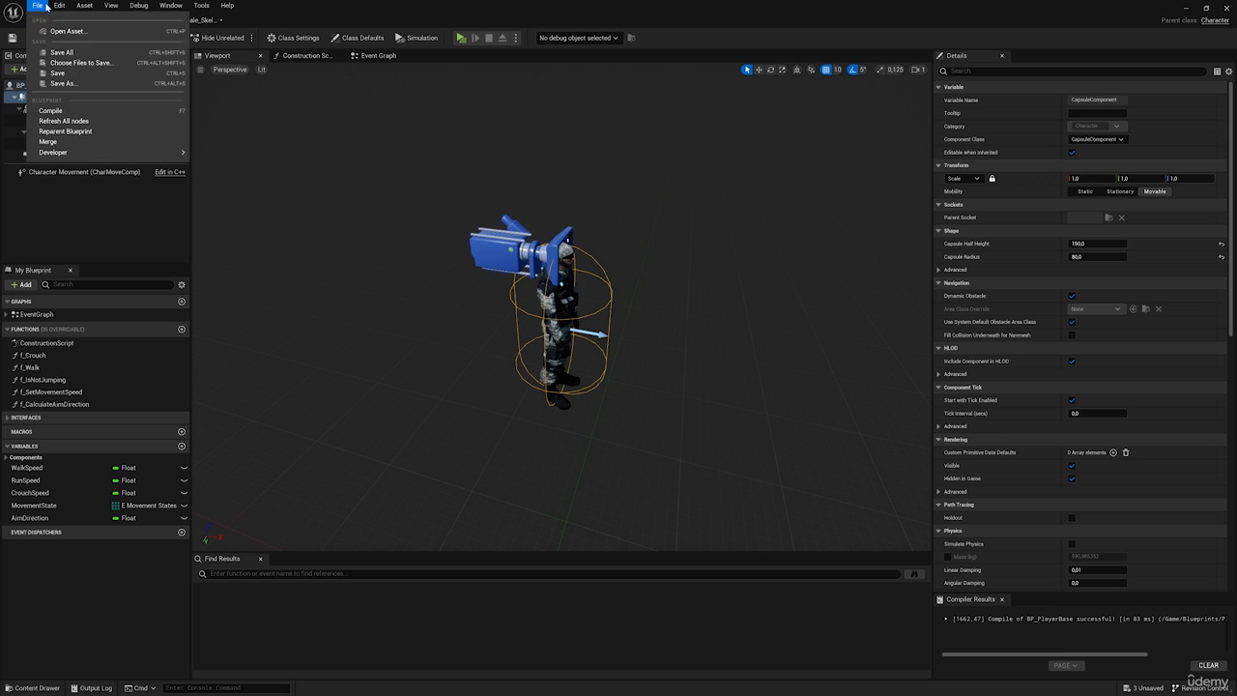
click(61, 51)
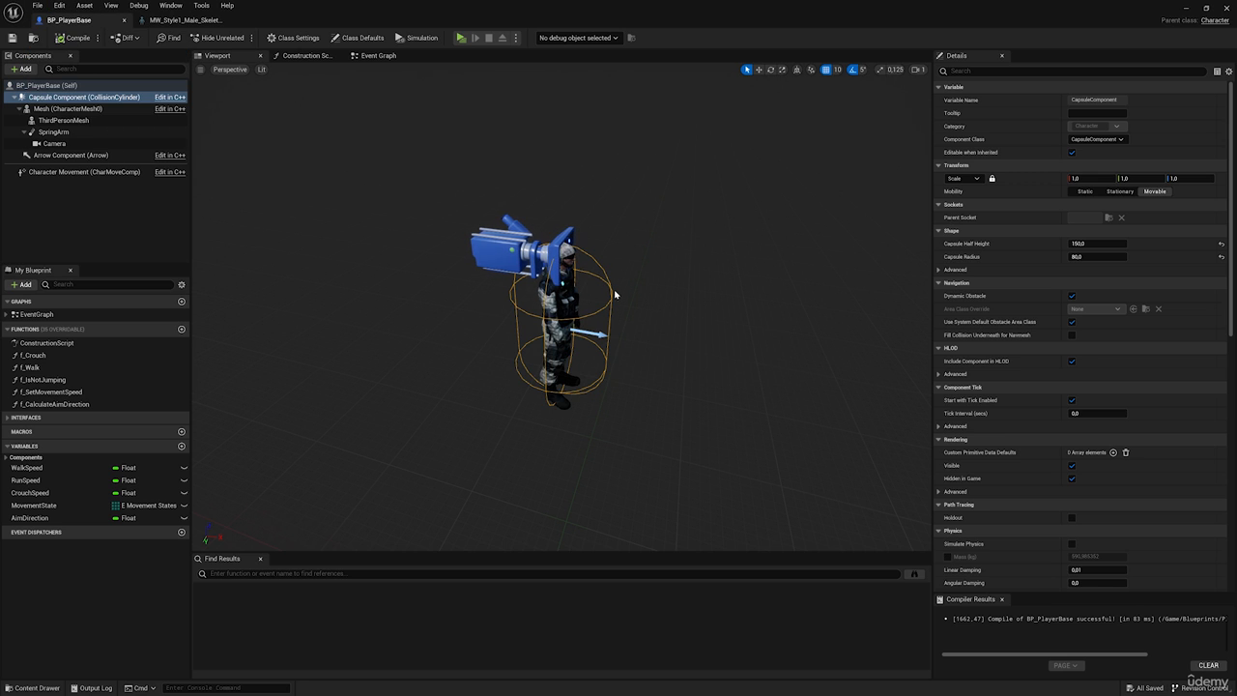